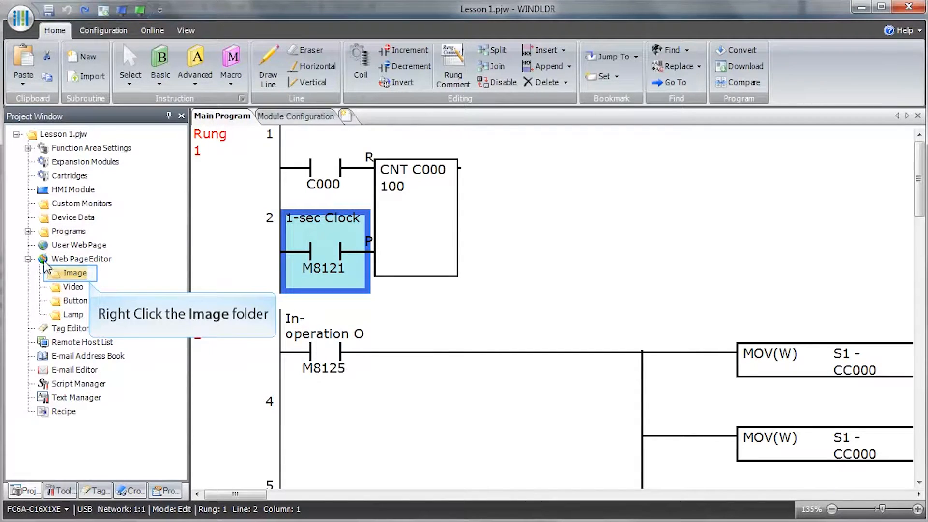
- Add the legged Tank 3 symbol from Symbol Factory's Tanks category to the web page Image folder as Tank1
{"action": "right_click", "coordinate": [74, 275]}
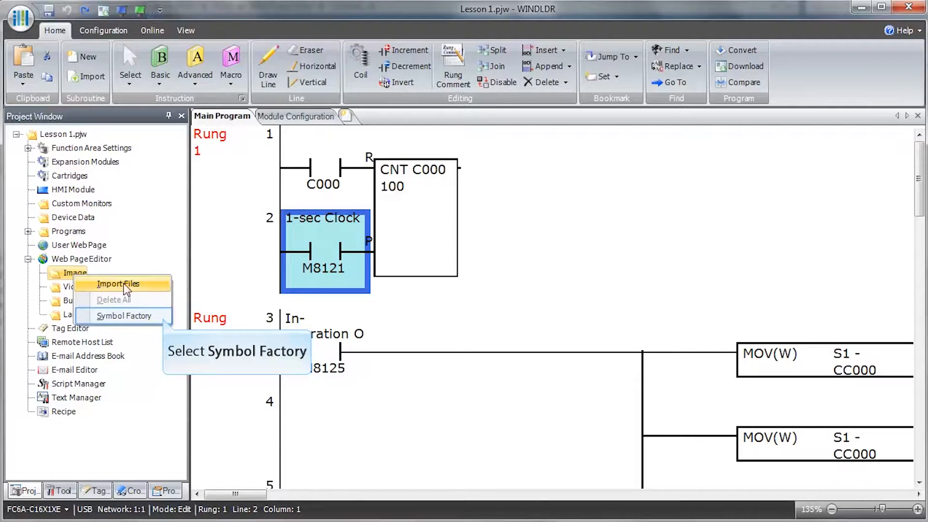
{"action": "left_click", "coordinate": [123, 315]}
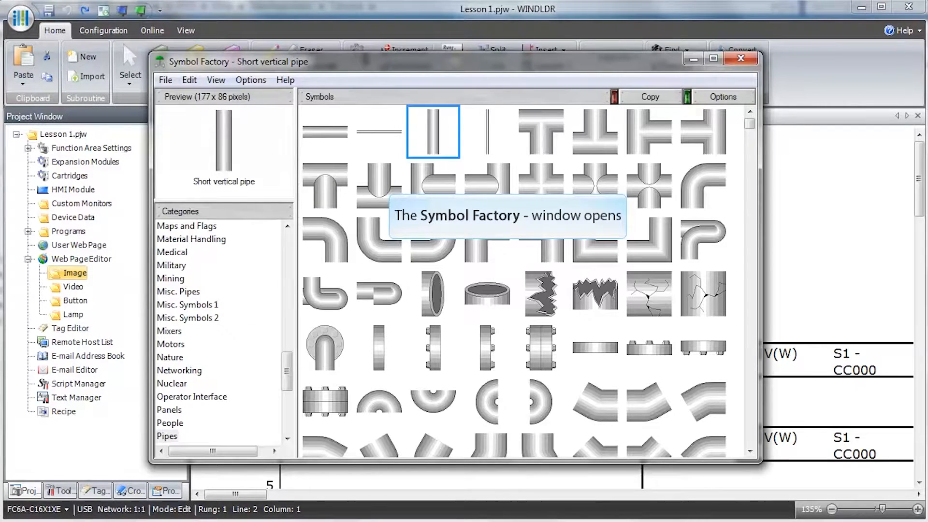
{"action": "left_click_drag", "start_coordinate": [287, 371], "coordinate": [288, 413]}
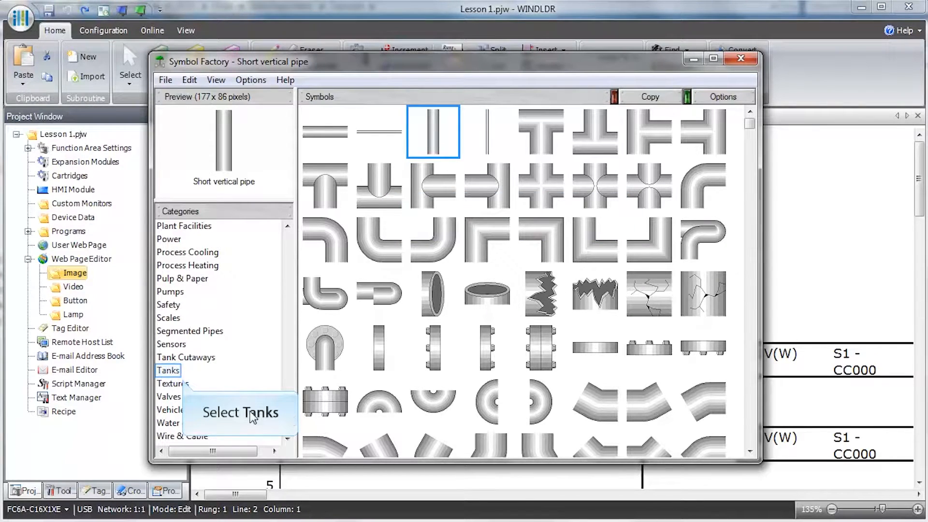
{"action": "left_click", "coordinate": [169, 371]}
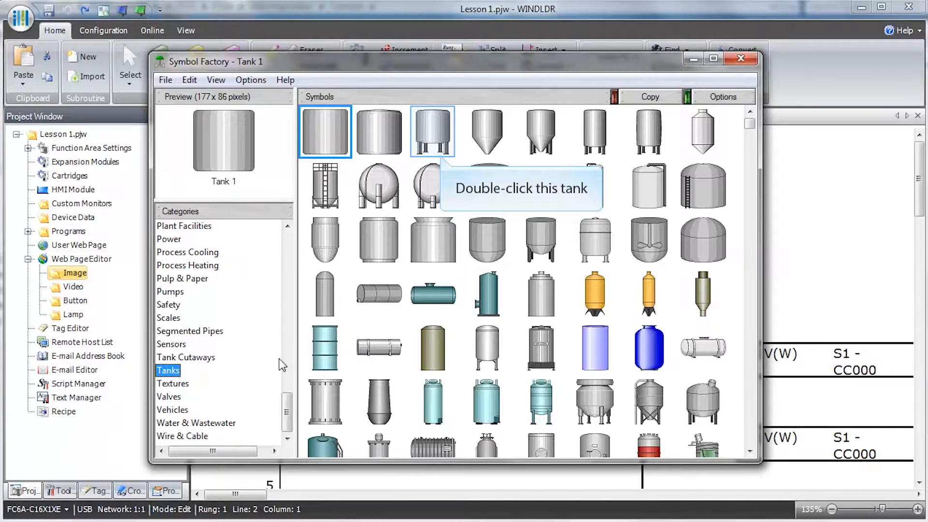
{"action": "double_click", "coordinate": [432, 133]}
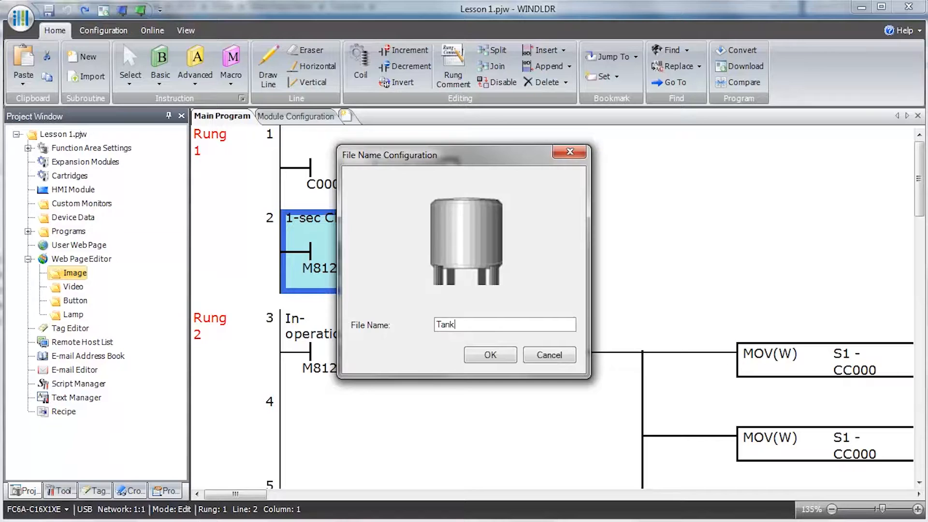
{"action": "type", "text": "1"}
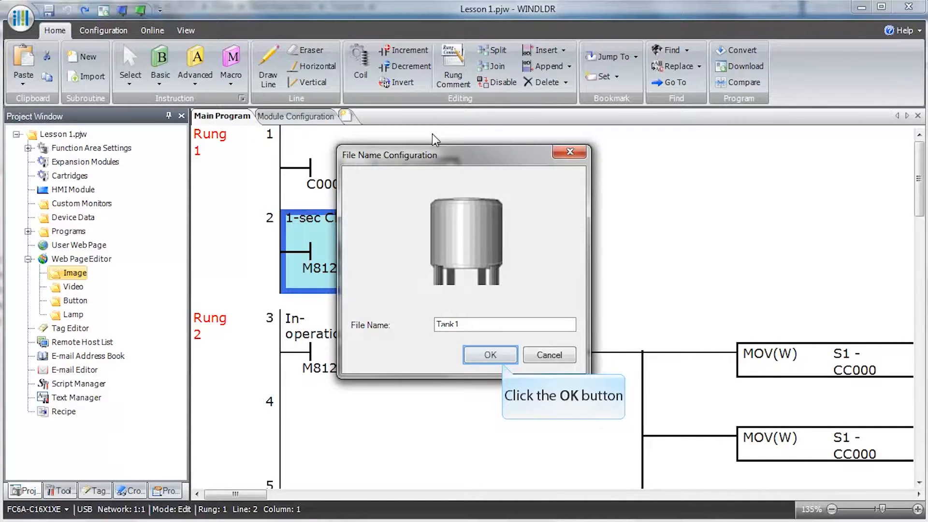
{"action": "left_click", "coordinate": [490, 355]}
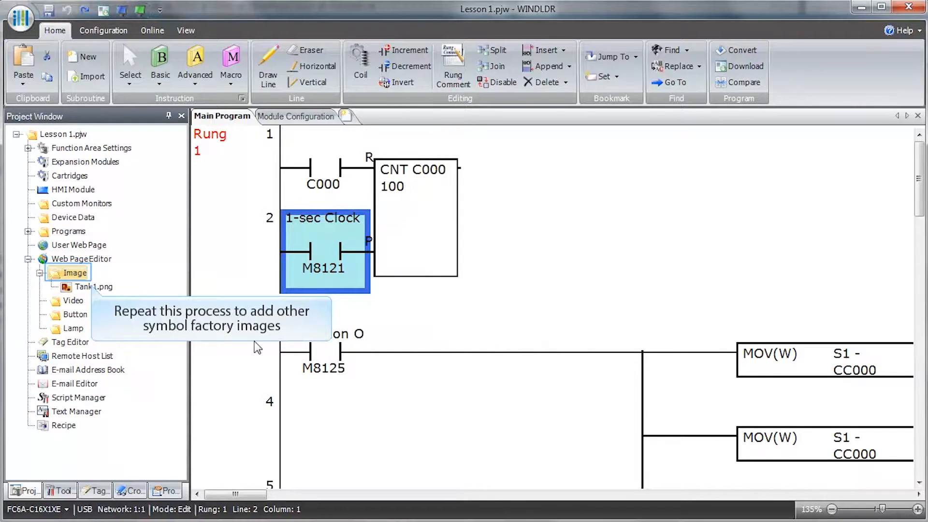
- Add the cone-bottomed Tank 4 symbol from Symbol Factory to the Image folder as Tank2
{"action": "right_click", "coordinate": [81, 275]}
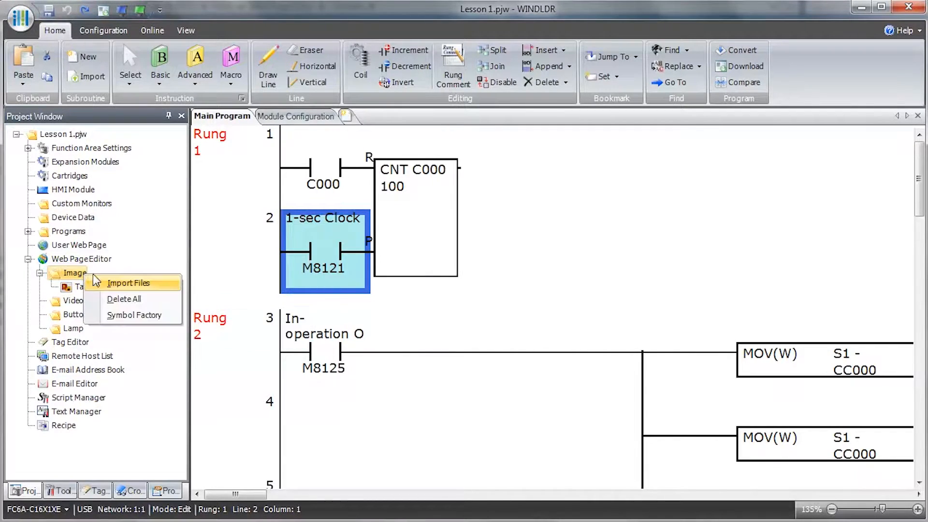
{"action": "left_click", "coordinate": [161, 314]}
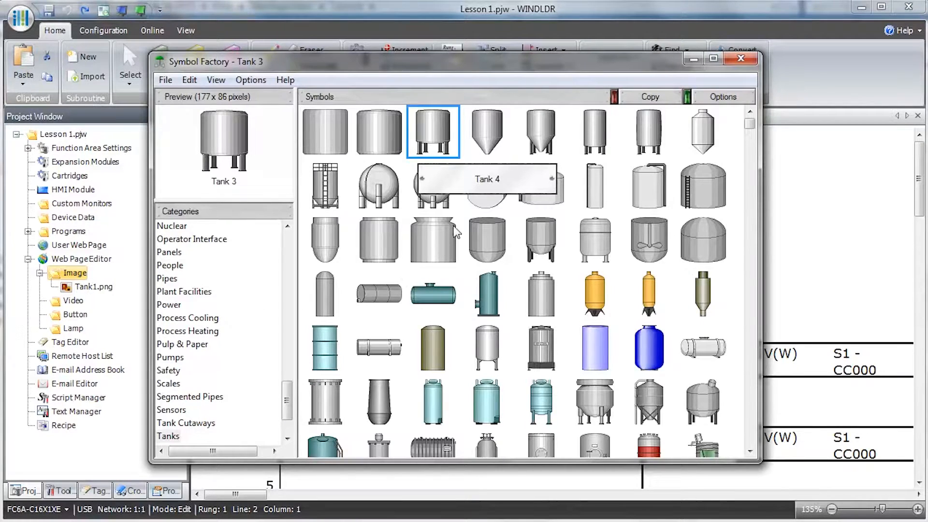
{"action": "double_click", "coordinate": [486, 132]}
{"action": "type", "text": "Tank2"}
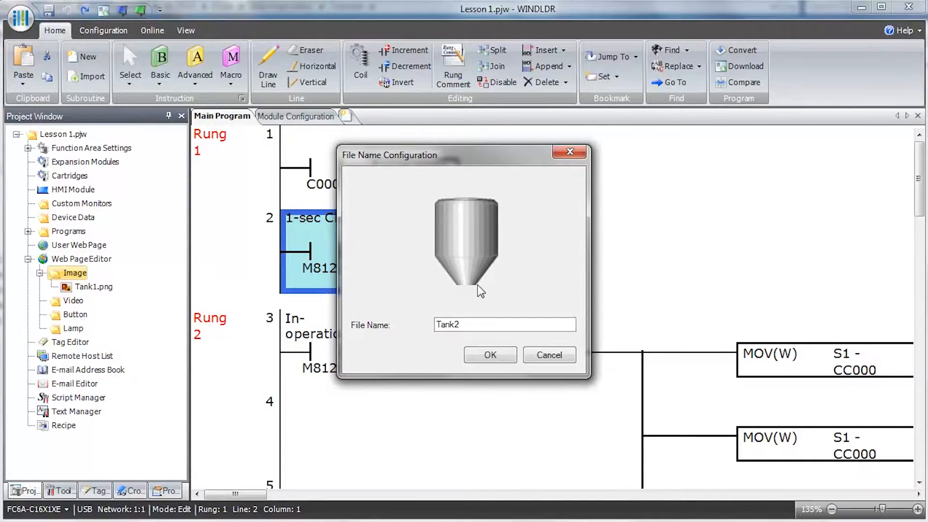
{"action": "left_click", "coordinate": [483, 354]}
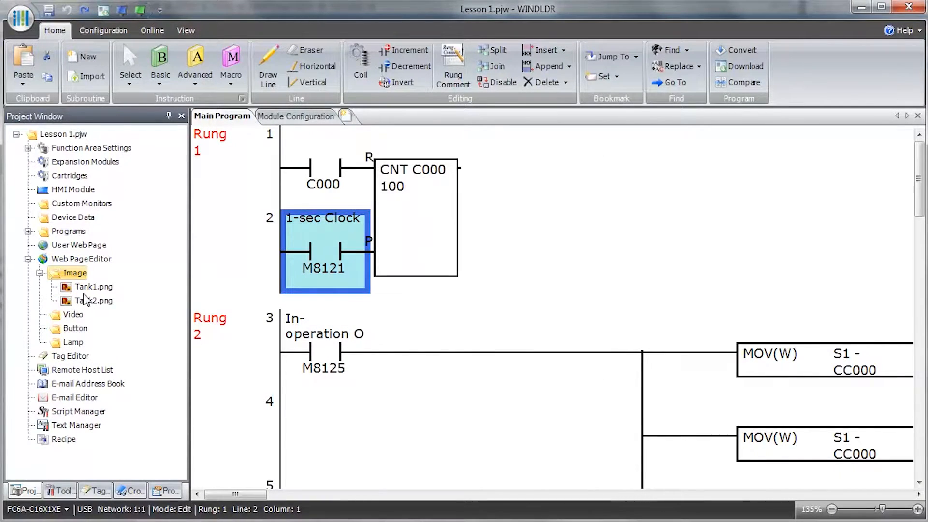
- Add the Short vertical pipe symbol from Symbol Factory's Pipes category to the Image folder as Pipe1
{"action": "right_click", "coordinate": [94, 275]}
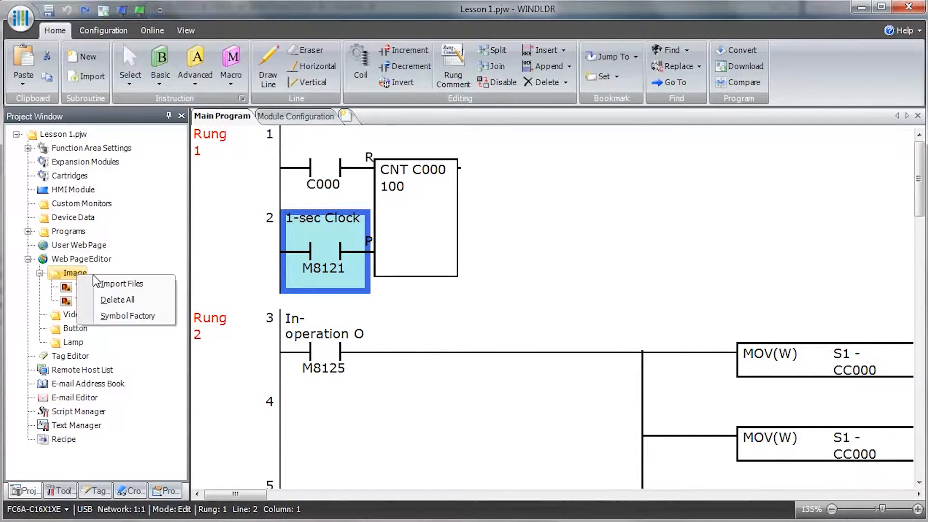
{"action": "left_click", "coordinate": [160, 316]}
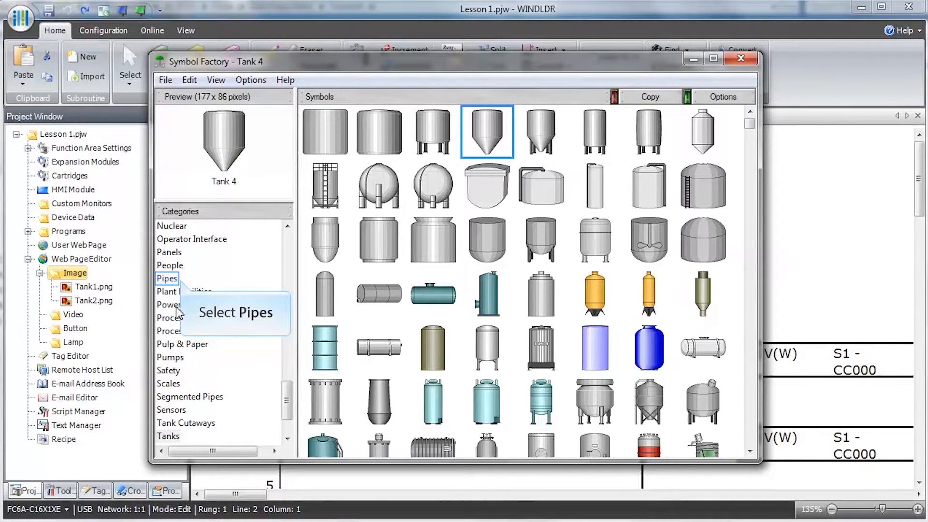
{"action": "left_click", "coordinate": [167, 279]}
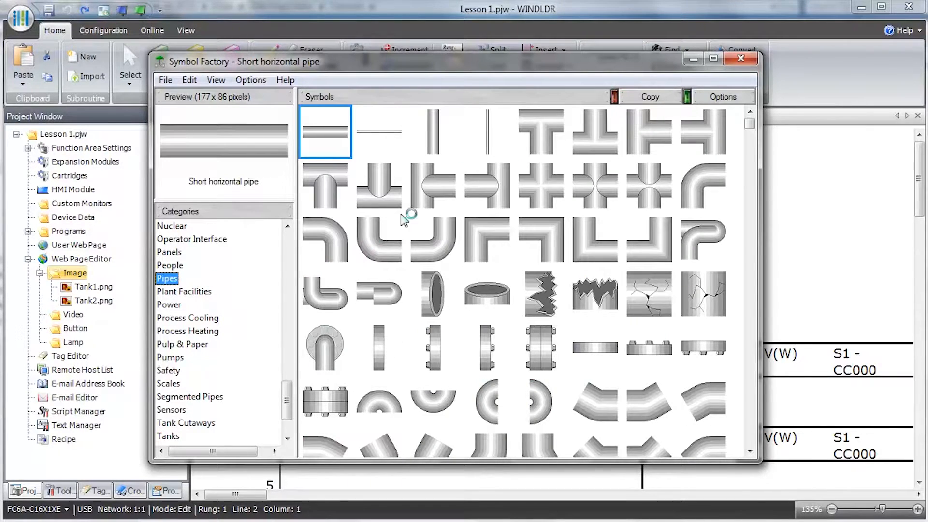
{"action": "double_click", "coordinate": [430, 133]}
{"action": "type", "text": "Pipe1"}
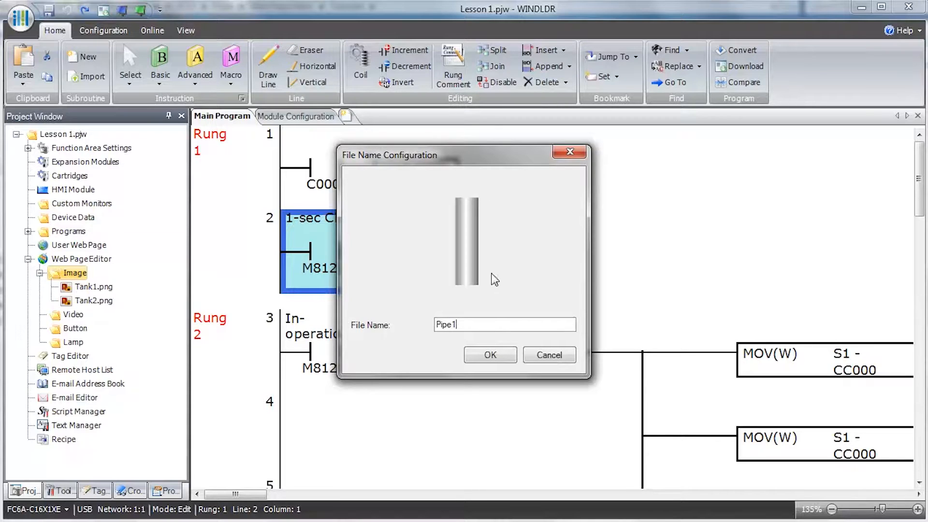
{"action": "left_click", "coordinate": [490, 355]}
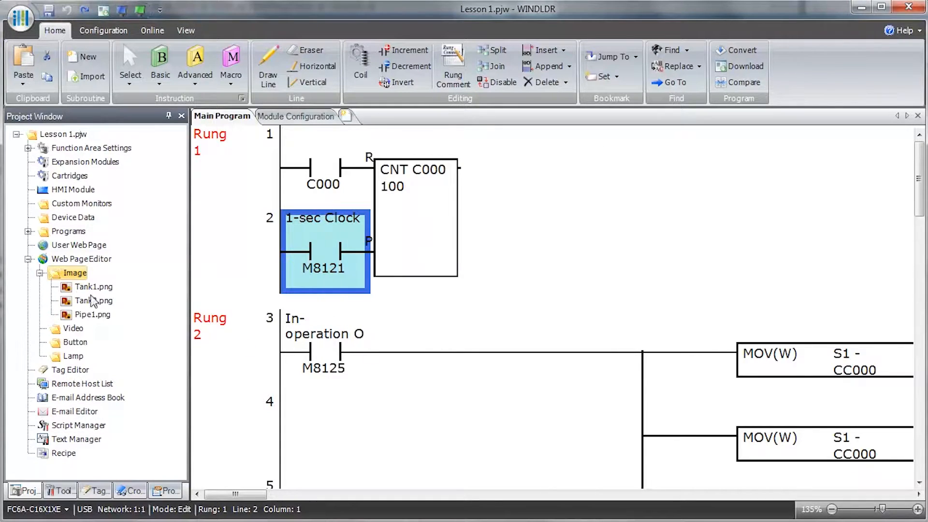
- Add the 90° curve 2 pipe symbol from Symbol Factory to the Image folder as Pipe2
{"action": "right_click", "coordinate": [81, 274]}
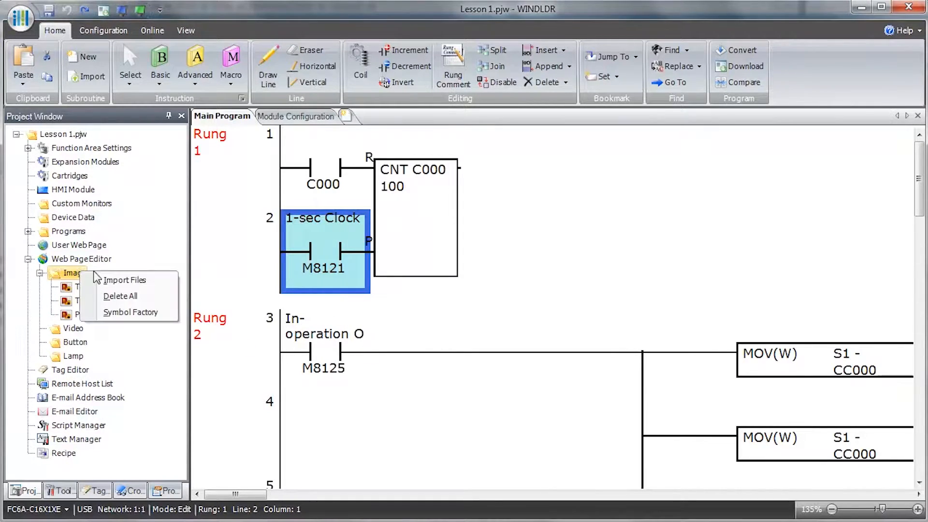
{"action": "left_click", "coordinate": [140, 314]}
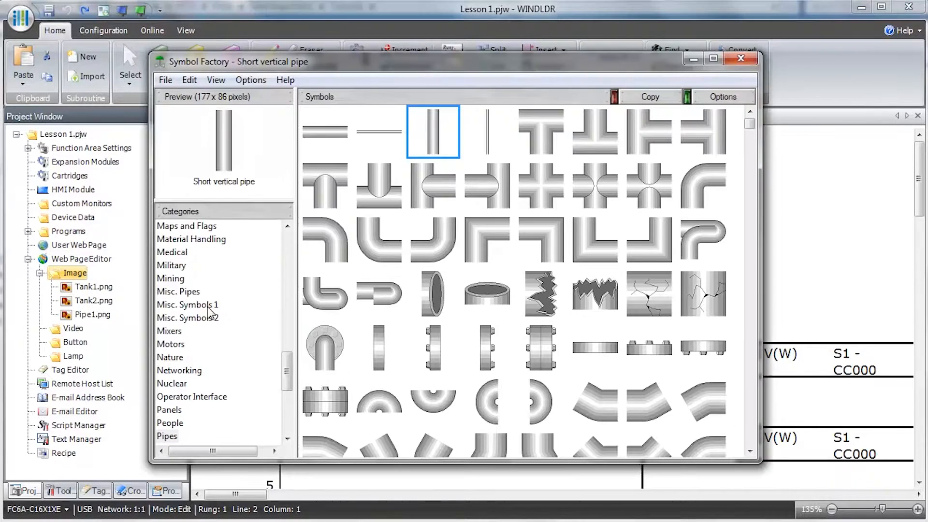
{"action": "double_click", "coordinate": [333, 250]}
{"action": "type", "text": "Pipe"}
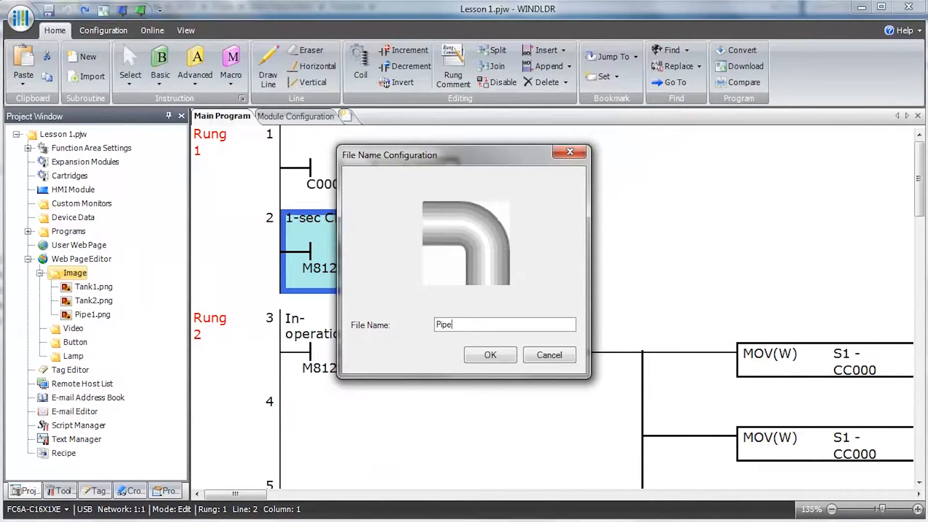
{"action": "type", "text": "2"}
{"action": "left_click", "coordinate": [490, 355]}
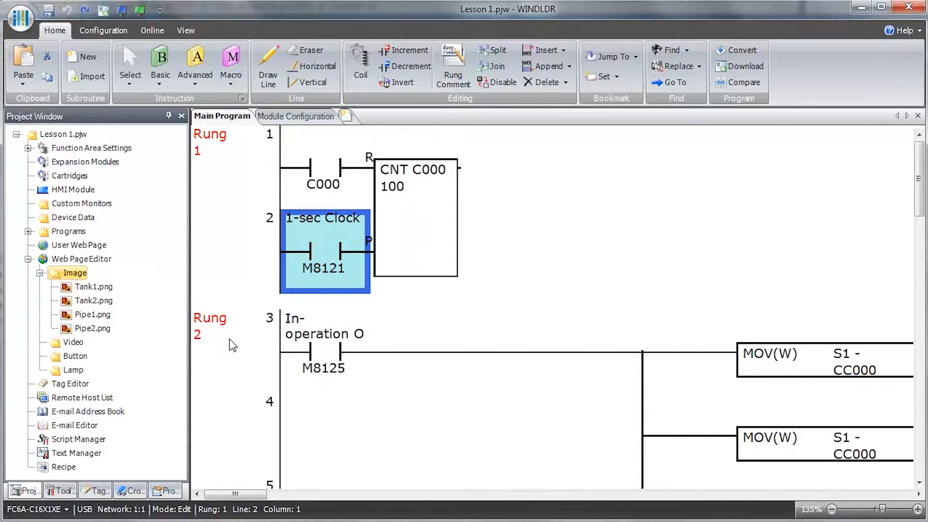
- Choose Motor 5 from Symbol Factory's Motors category for the Image folder and set its rotation to 270
{"action": "right_click", "coordinate": [87, 274]}
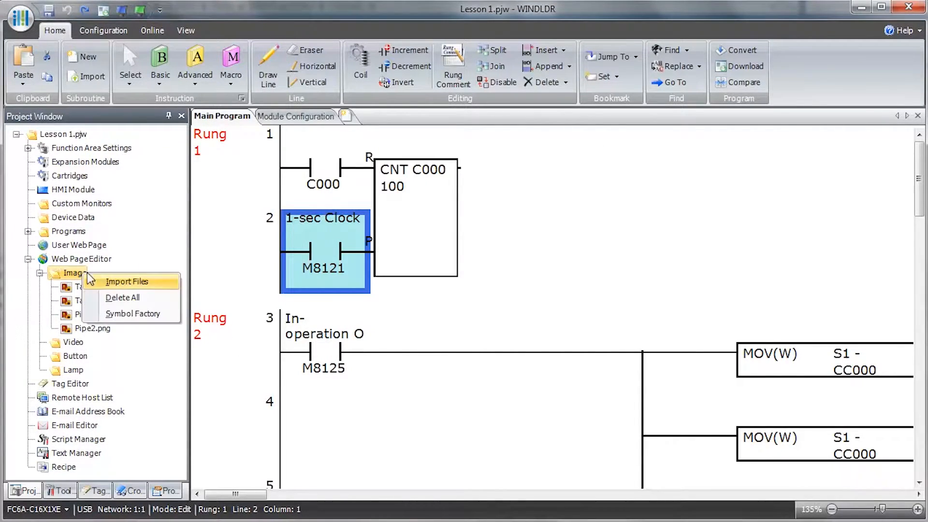
{"action": "left_click", "coordinate": [167, 315]}
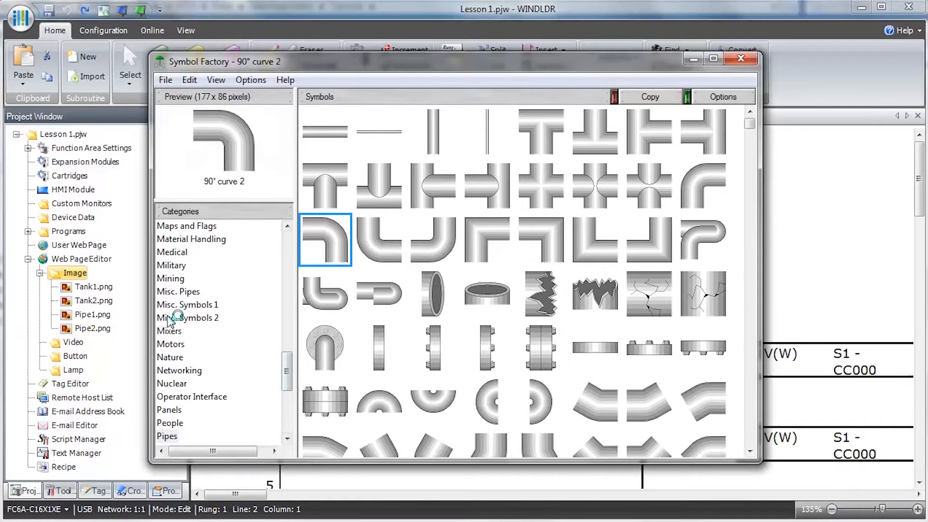
{"action": "left_click", "coordinate": [183, 344]}
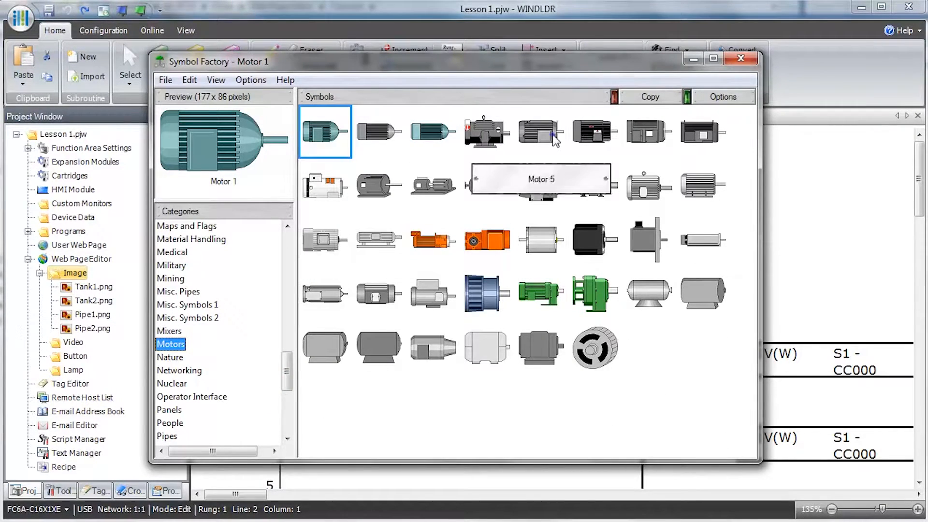
{"action": "left_click", "coordinate": [554, 140]}
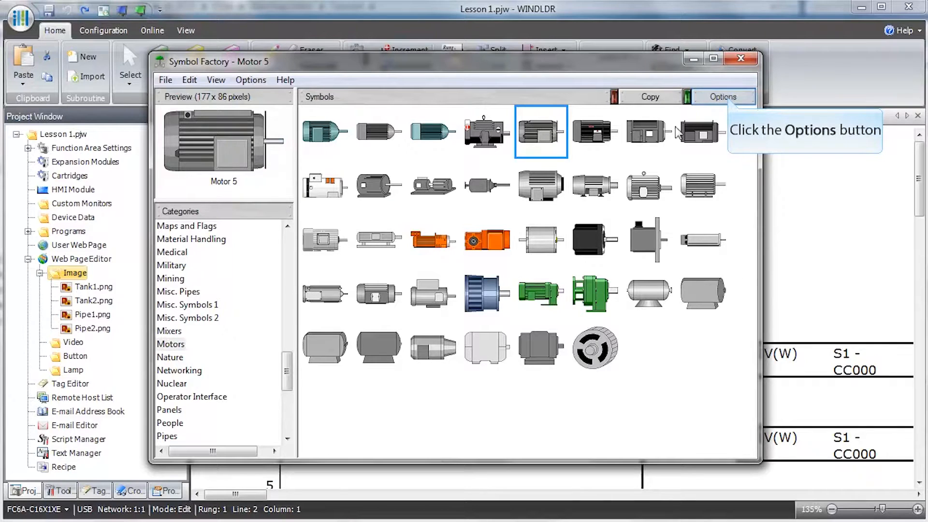
{"action": "left_click", "coordinate": [725, 97]}
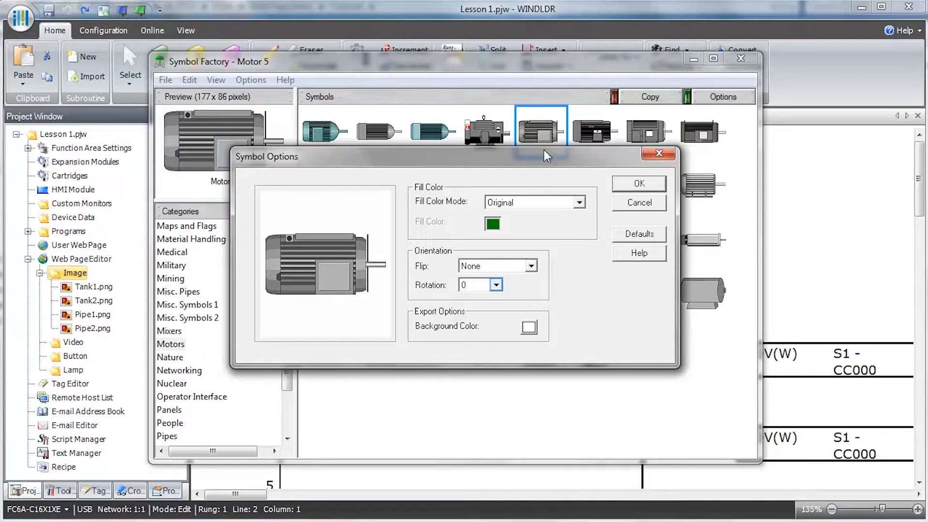
{"action": "left_click", "coordinate": [495, 285]}
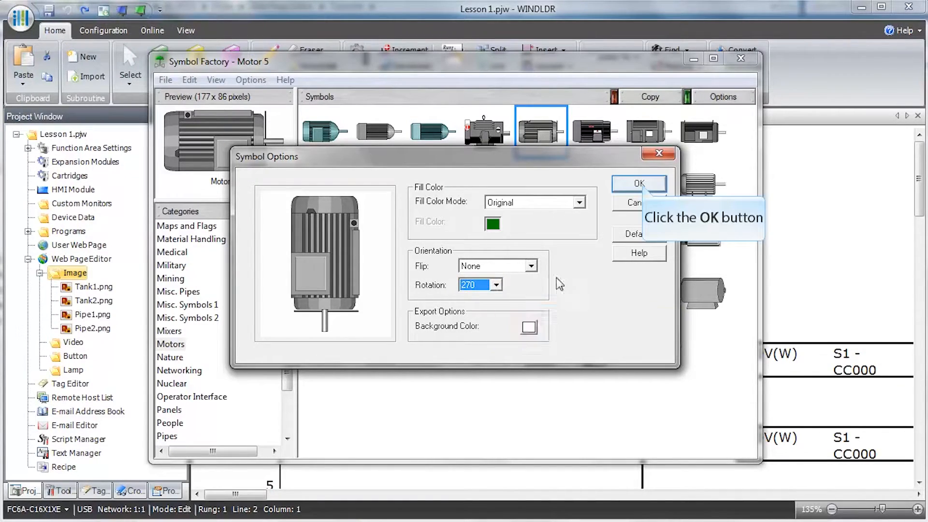
{"action": "left_click", "coordinate": [641, 184]}
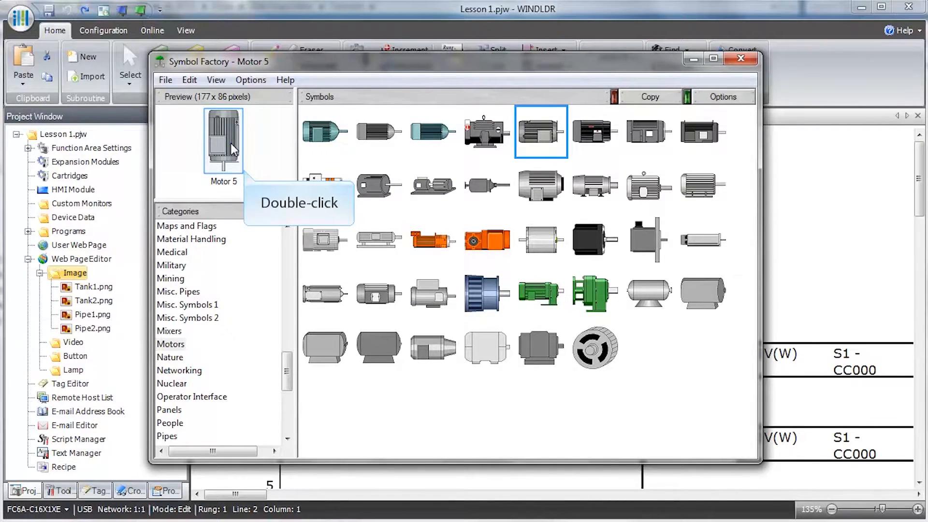
- Add the rotated Motor 5 symbol to the Image folder with the file name motor1
{"action": "double_click", "coordinate": [238, 156]}
{"action": "type", "text": "motor1"}
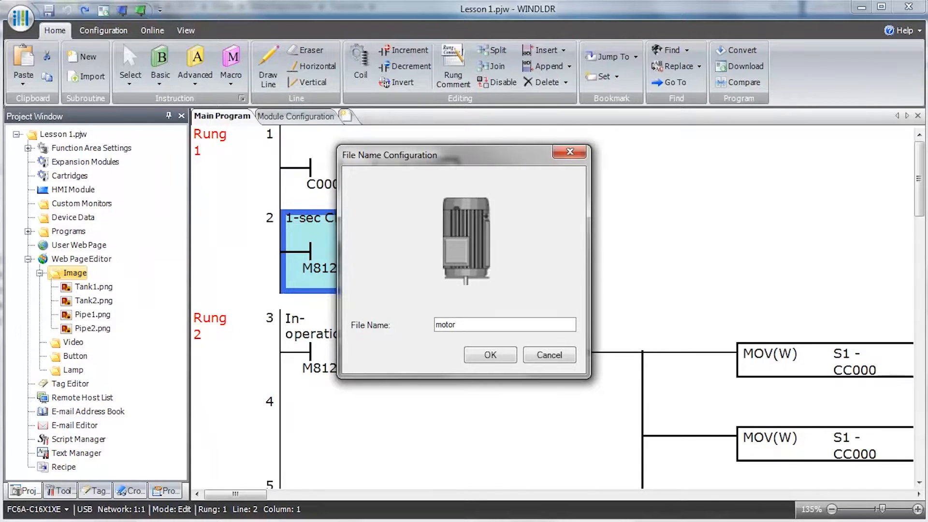
{"action": "left_click", "coordinate": [486, 355]}
- Open Symbol Factory for the Image folder and select Hand valve 3 in the Valves category
{"action": "right_click", "coordinate": [74, 273]}
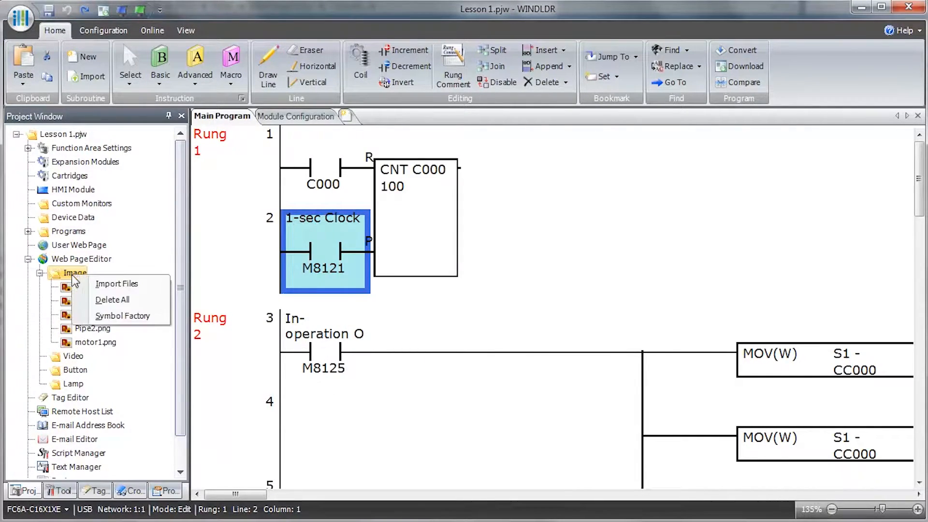
{"action": "left_click", "coordinate": [145, 317]}
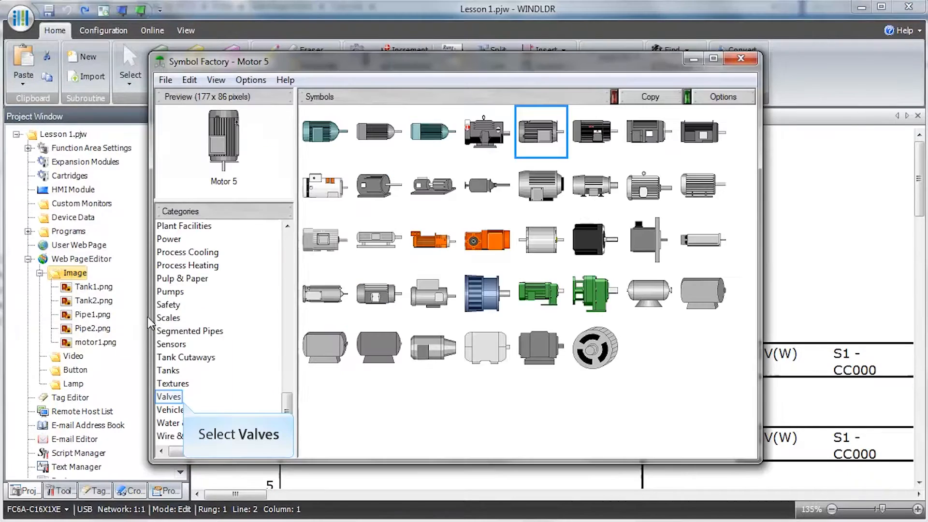
{"action": "left_click", "coordinate": [167, 396]}
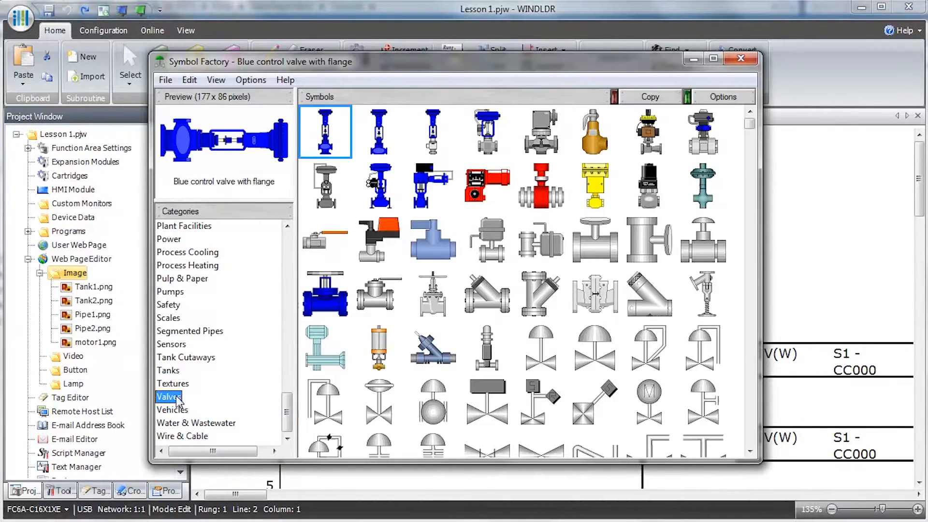
{"action": "left_click", "coordinate": [378, 296]}
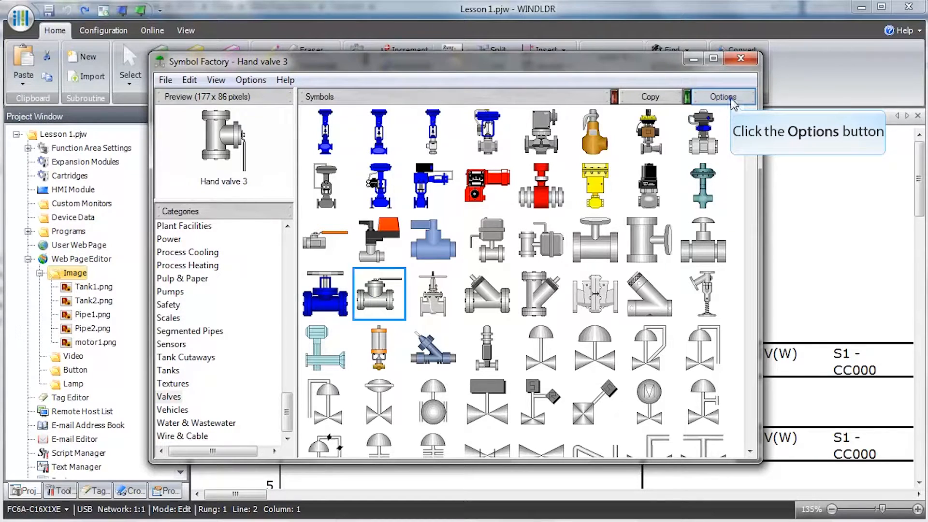
- Flip the Hand valve 3 symbol vertically and set its rotation to 90
{"action": "left_click", "coordinate": [731, 99]}
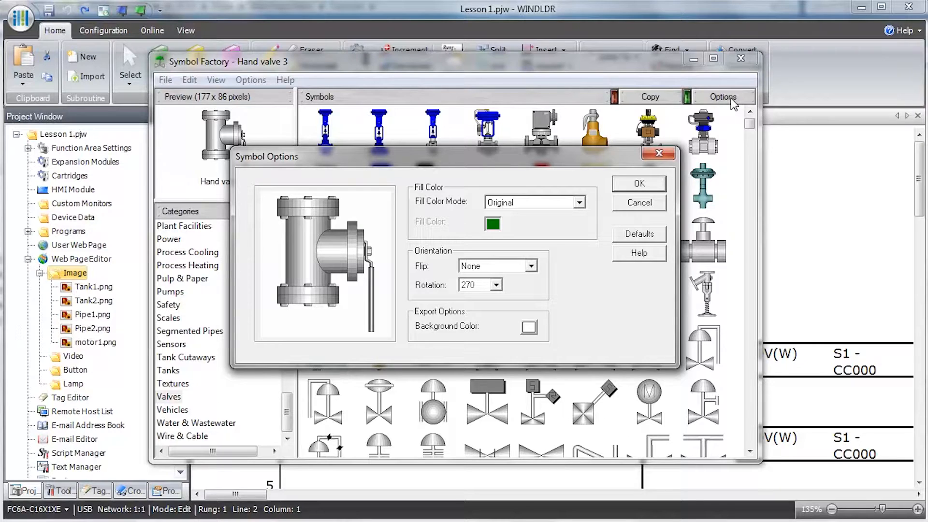
{"action": "left_click", "coordinate": [530, 266]}
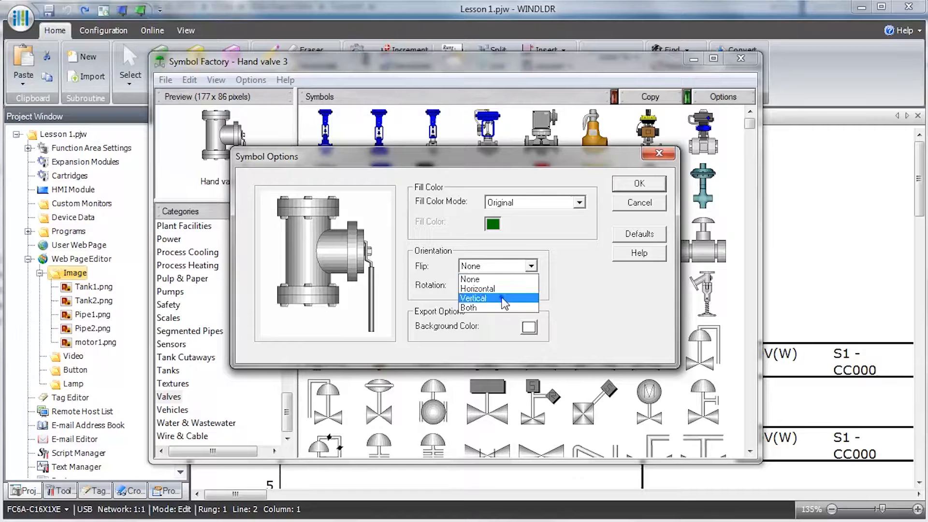
{"action": "left_click", "coordinate": [503, 299]}
{"action": "left_click", "coordinate": [495, 286]}
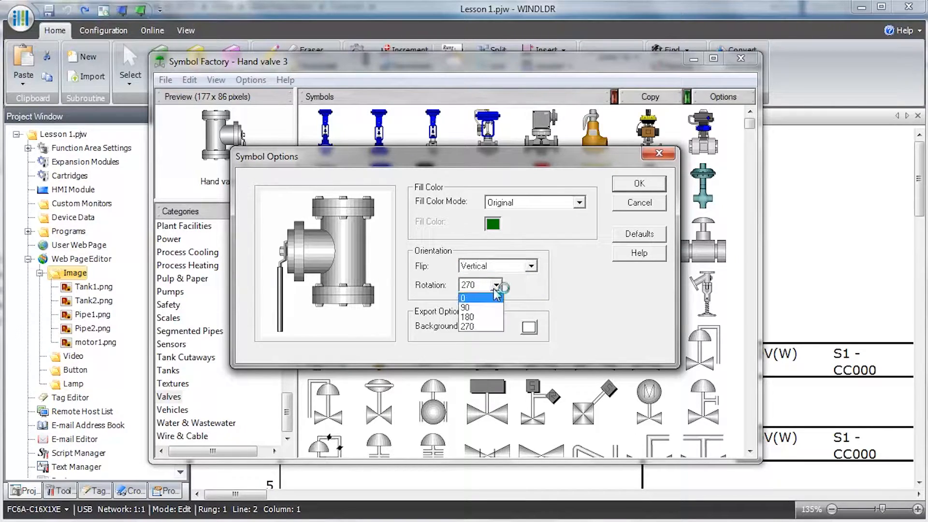
{"action": "left_click", "coordinate": [497, 308]}
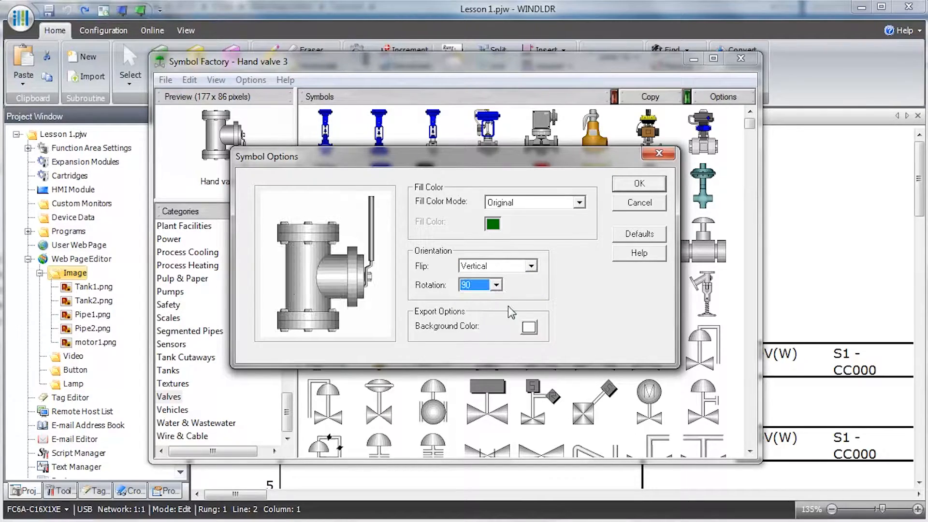
{"action": "left_click", "coordinate": [638, 183]}
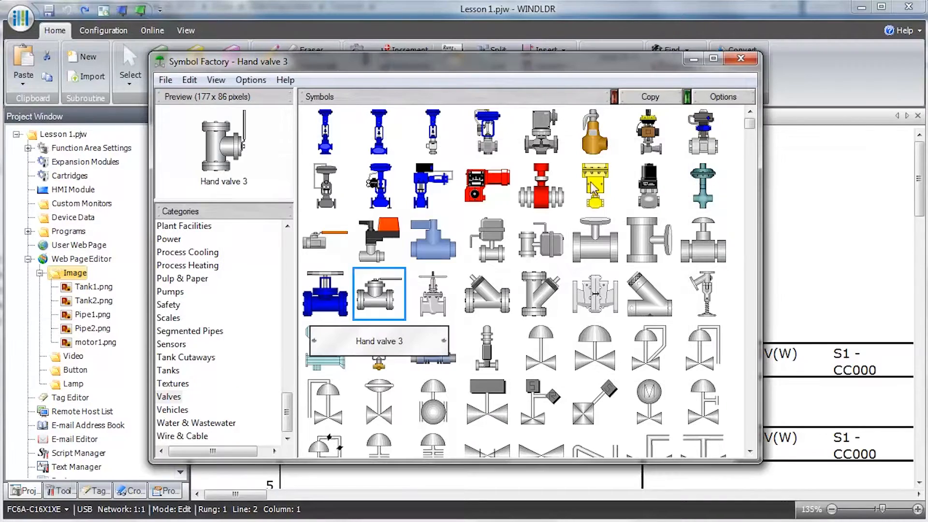
- Add the reoriented Hand valve 3 symbol to the Image folder with the file name Valve
{"action": "double_click", "coordinate": [371, 289]}
{"action": "type", "text": "Valve"}
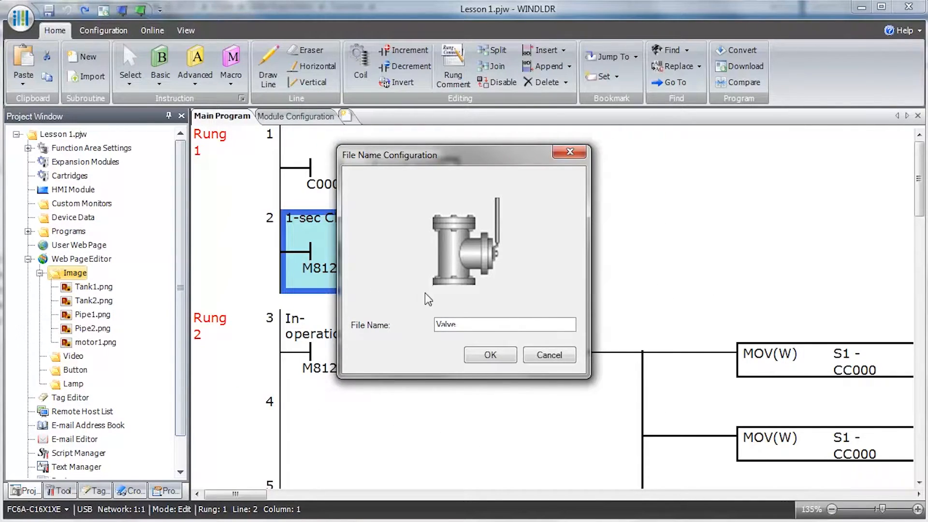
{"action": "left_click", "coordinate": [501, 362]}
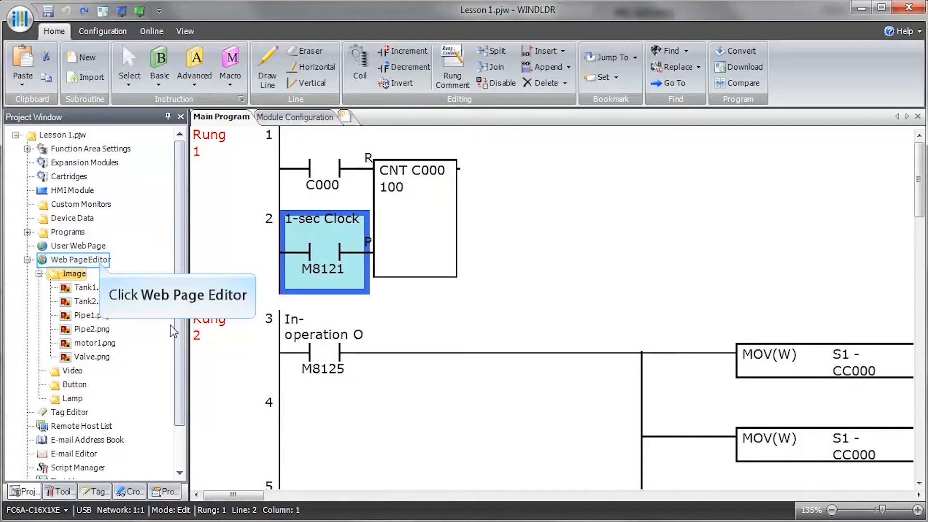
- Open the Web Page Editor from the project and place a Text Input component near the upper middle of the page
{"action": "double_click", "coordinate": [99, 264]}
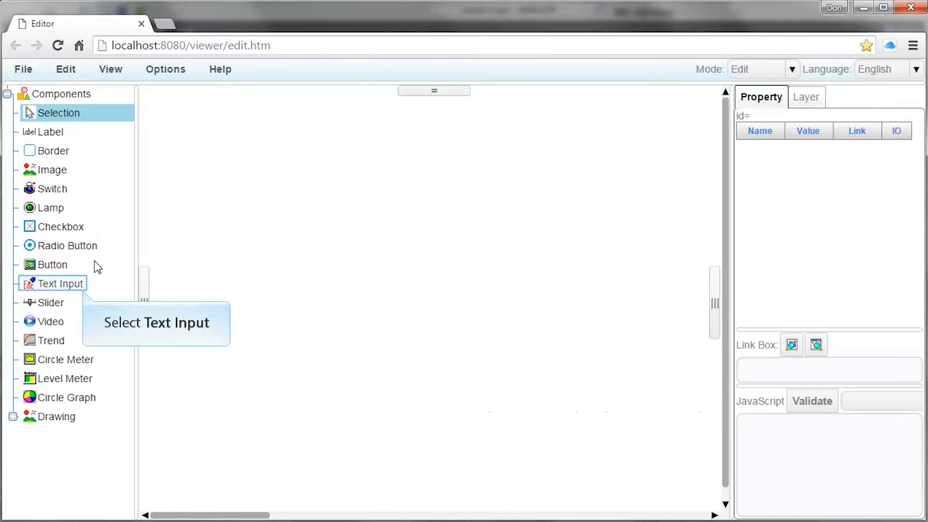
{"action": "left_click", "coordinate": [68, 285]}
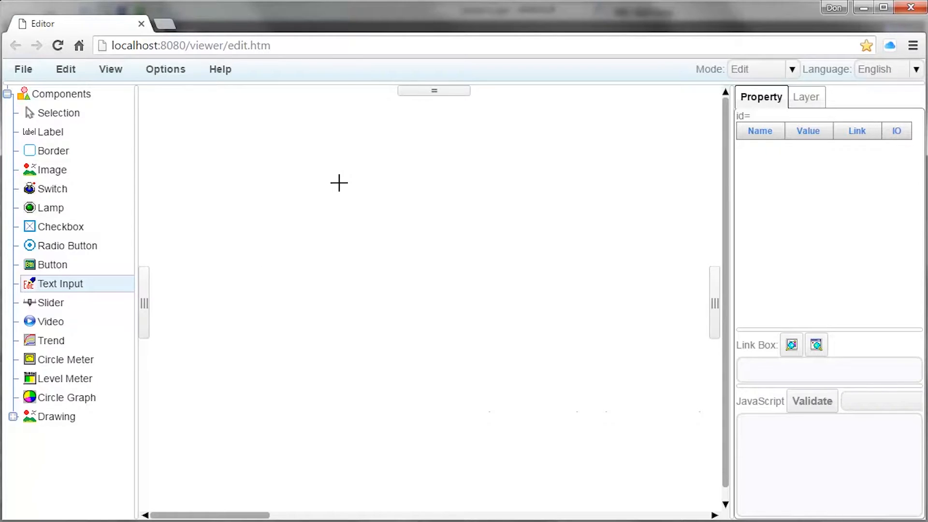
{"action": "left_click", "coordinate": [350, 127]}
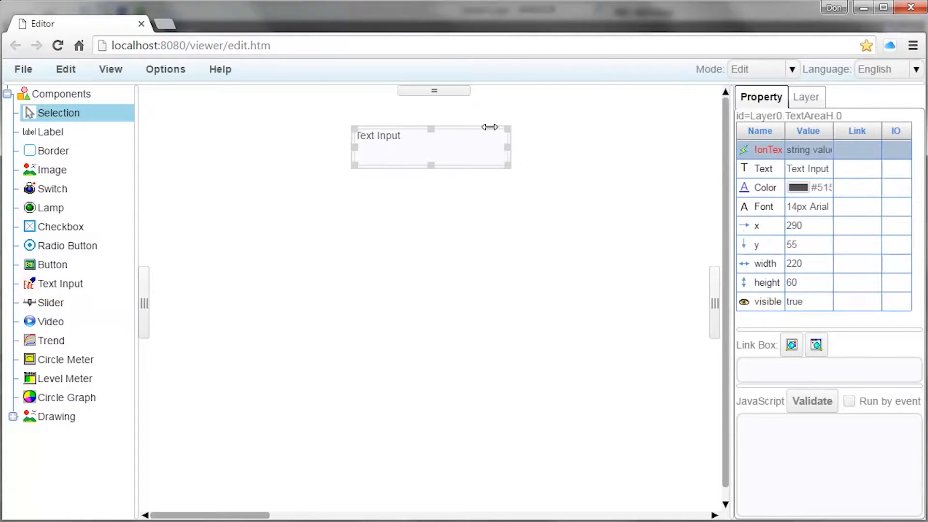
- Set the Text Input's text to "System Status"
{"action": "left_click_drag", "start_coordinate": [832, 131], "coordinate": [838, 131]}
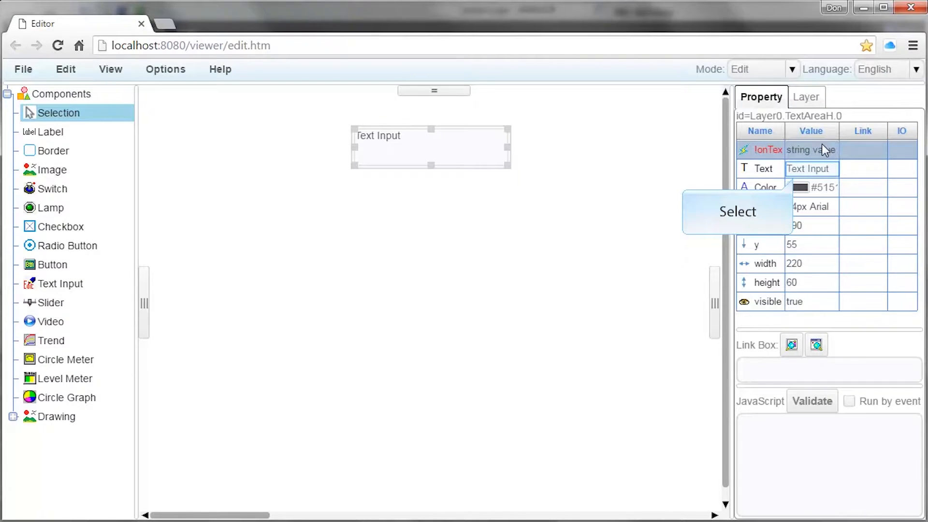
{"action": "left_click", "coordinate": [820, 170]}
{"action": "type", "text": "s"}
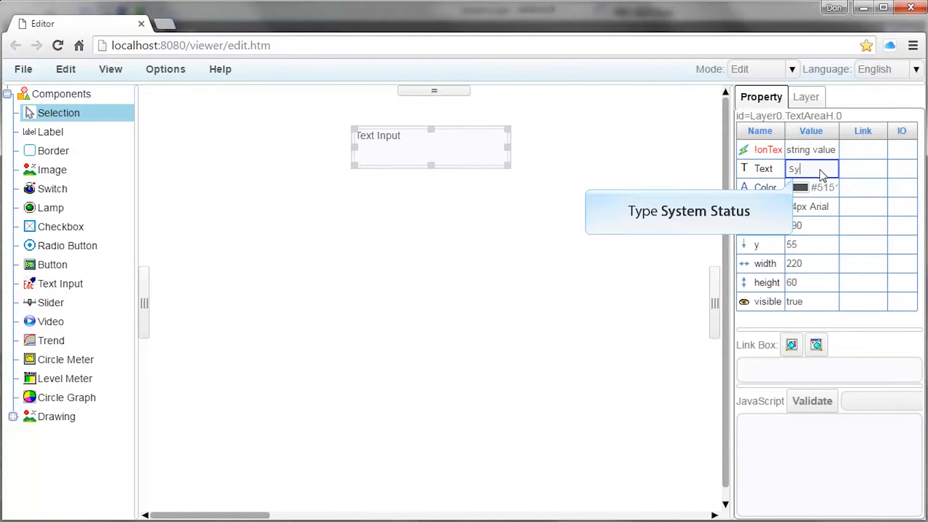
{"action": "type", "text": "ystem Status"}
{"action": "key", "text": "Return"}
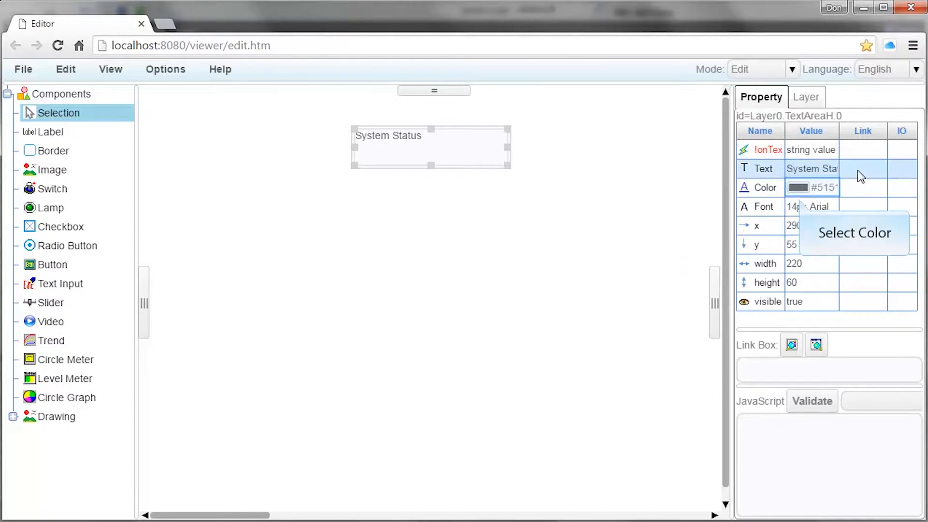
- Set the System Status text color to #F15D87
{"action": "left_click", "coordinate": [807, 187]}
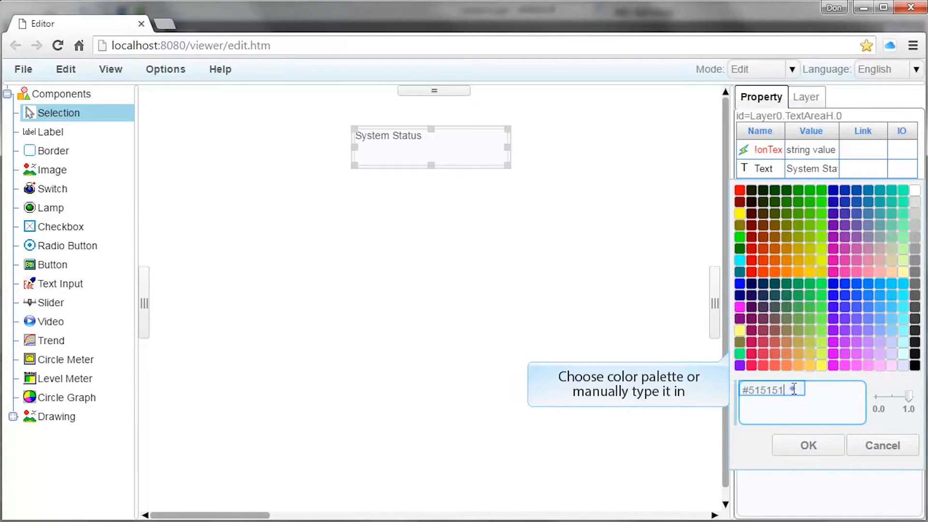
{"action": "key", "text": "BackSpace"}
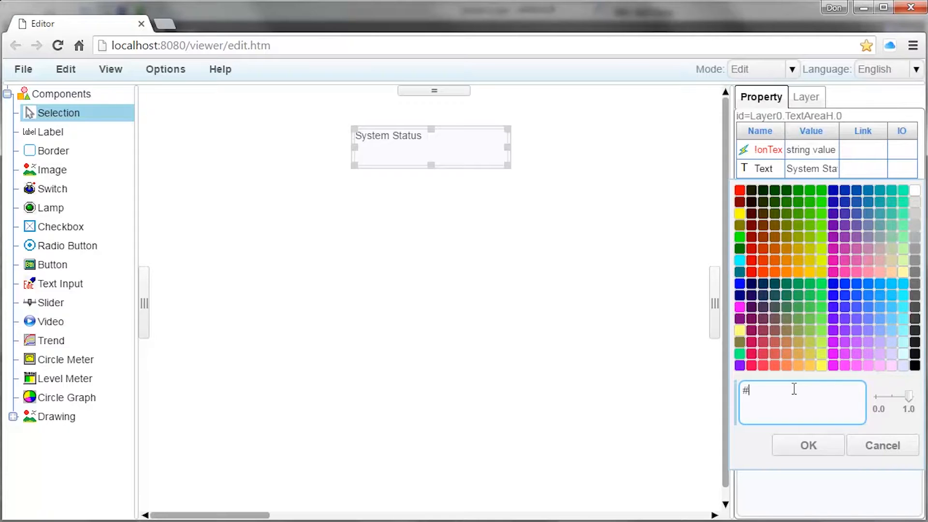
{"action": "type", "text": "F15D87"}
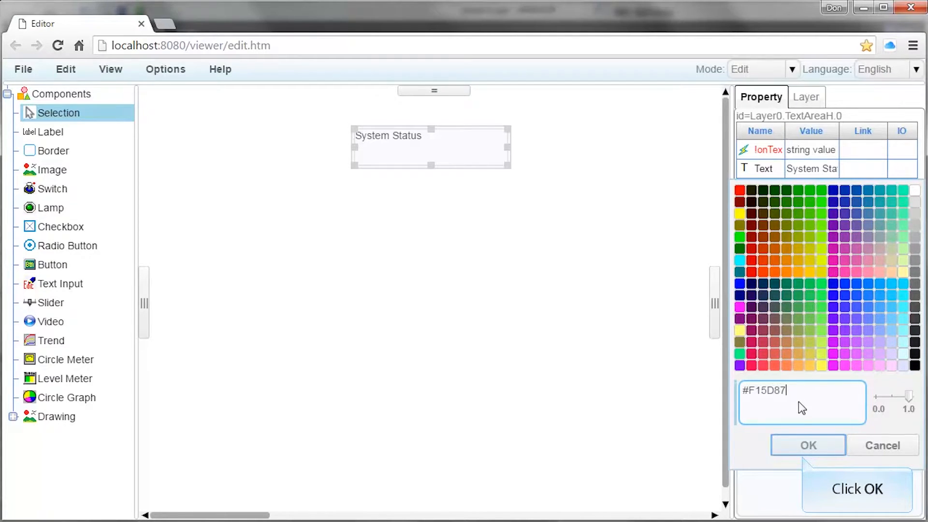
{"action": "left_click", "coordinate": [803, 447]}
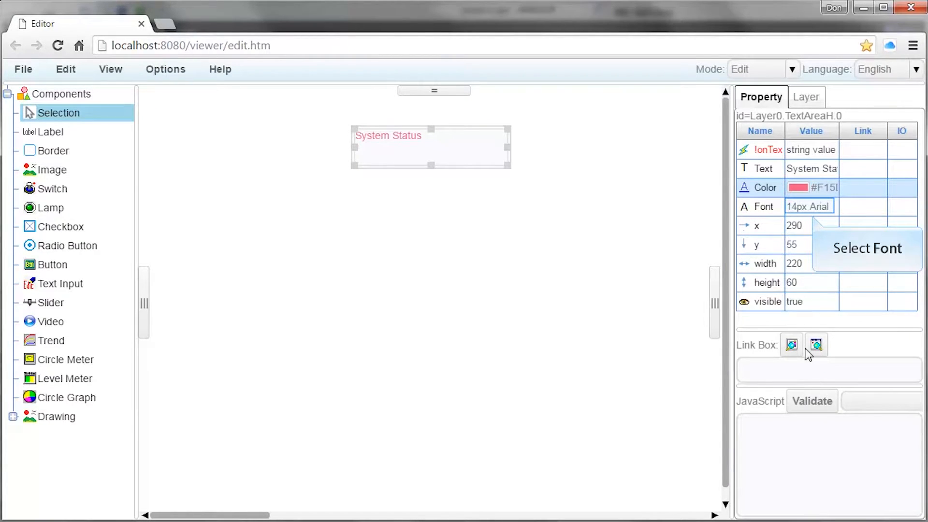
- Set the System Status font size to 36 px and deselect the component
{"action": "left_click", "coordinate": [805, 206]}
{"action": "type", "text": "3"}
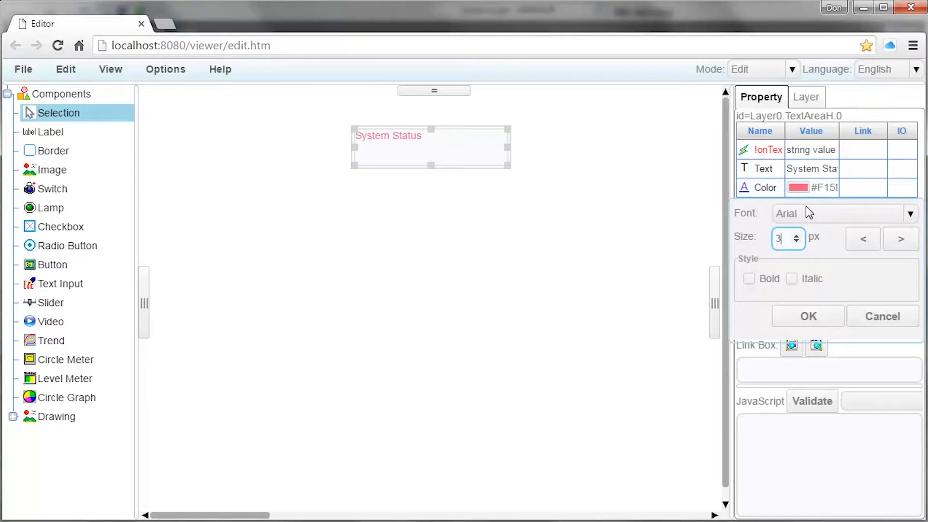
{"action": "type", "text": "6"}
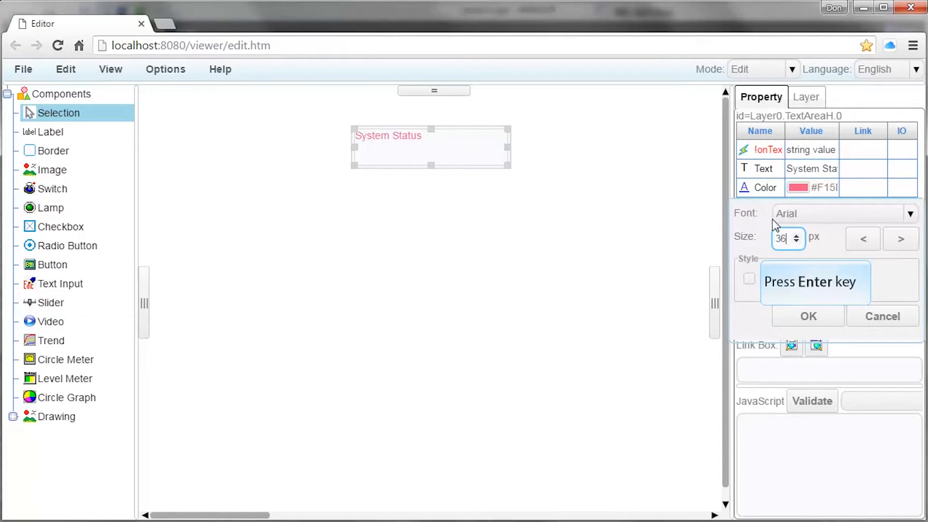
{"action": "key", "text": "Return"}
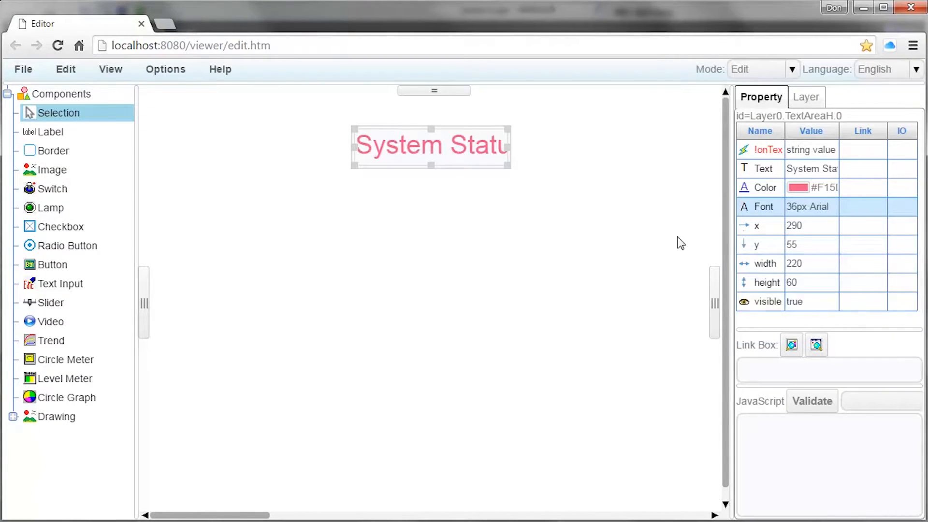
{"action": "left_click", "coordinate": [550, 198]}
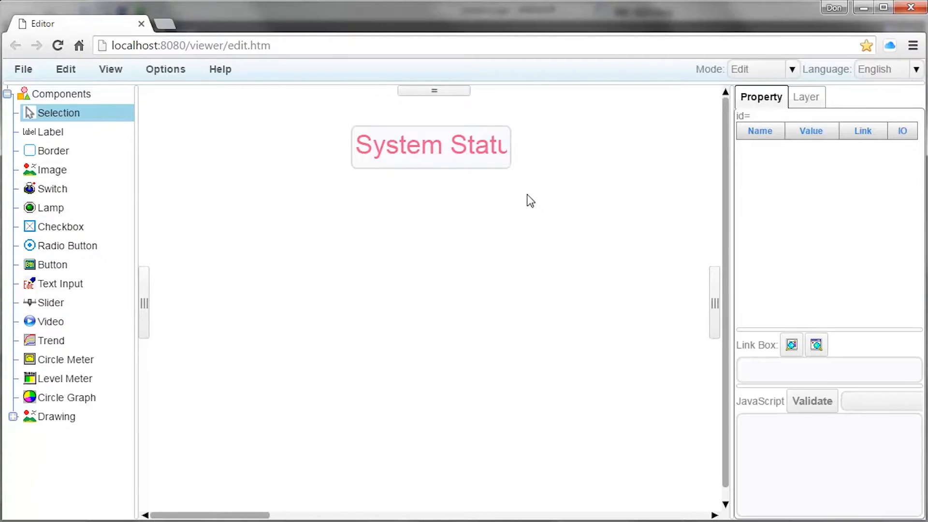
- Widen the System Status text box to about 255 so it fits the whole text
{"action": "left_click", "coordinate": [502, 140]}
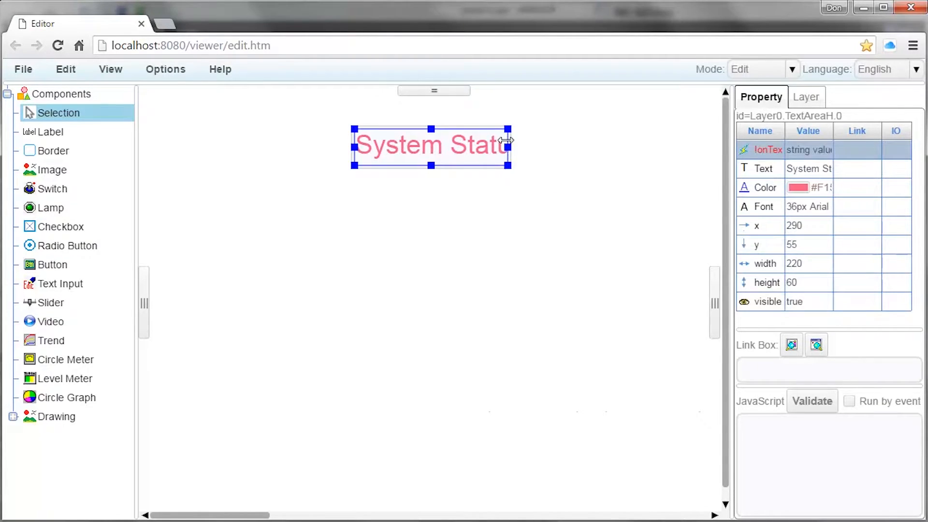
{"action": "left_click_drag", "start_coordinate": [508, 145], "coordinate": [537, 146]}
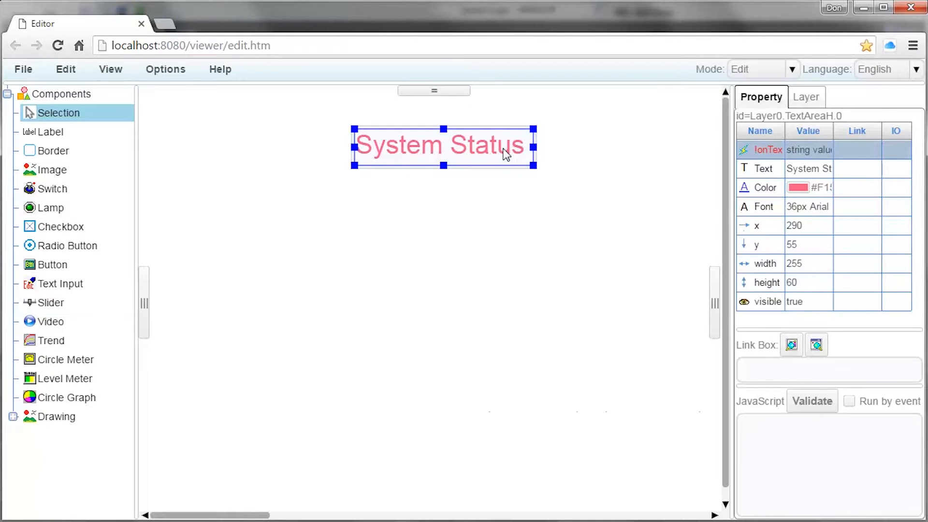
{"action": "left_click", "coordinate": [448, 190]}
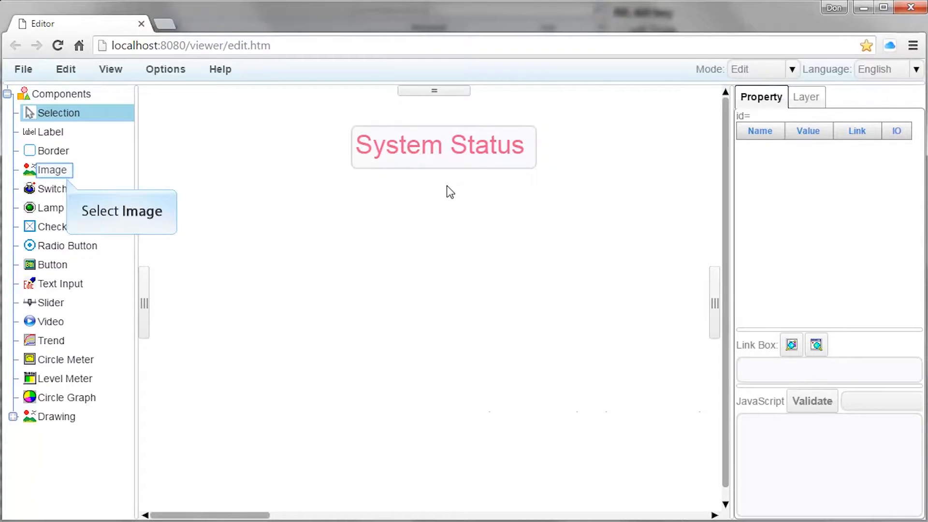
- Place an Image component about 90 by 95 below and left of the title, with Tank1.png as its off image
{"action": "left_click", "coordinate": [50, 171]}
{"action": "left_click_drag", "start_coordinate": [167, 200], "coordinate": [233, 268]}
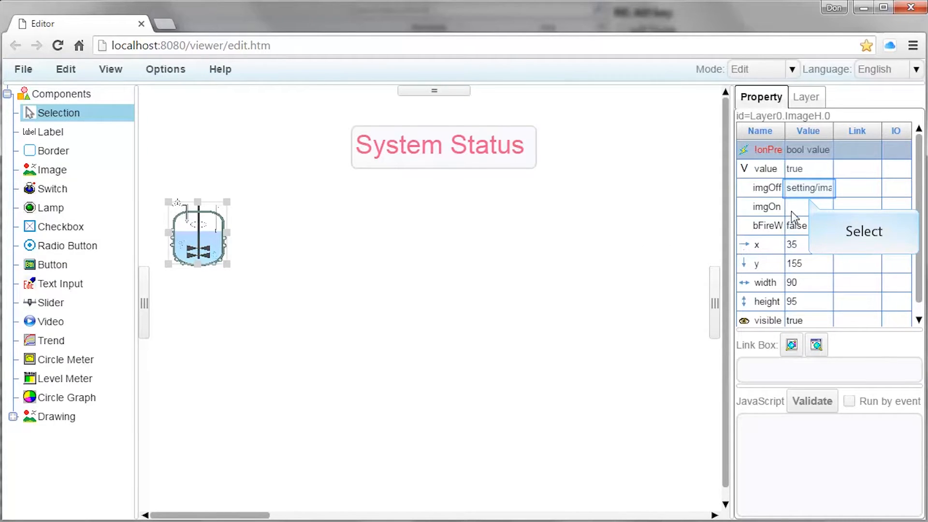
{"action": "left_click", "coordinate": [810, 191]}
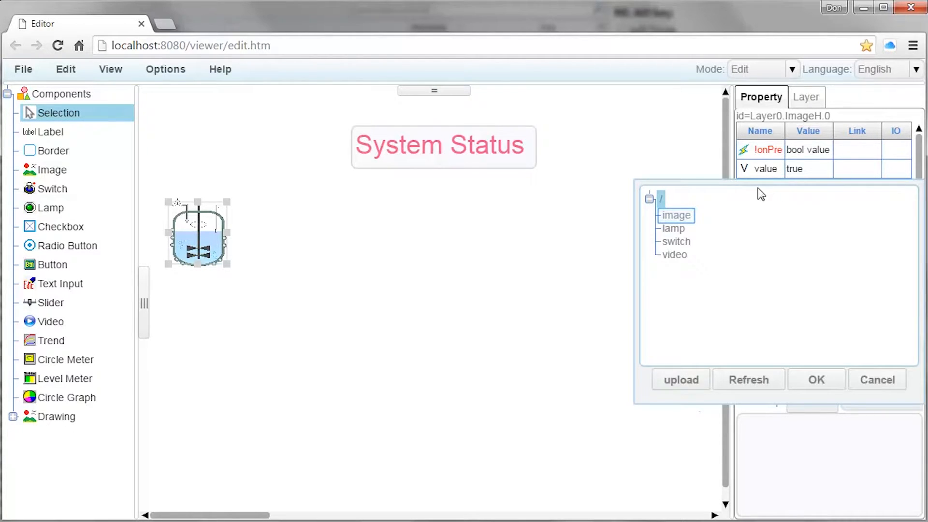
{"action": "double_click", "coordinate": [671, 216]}
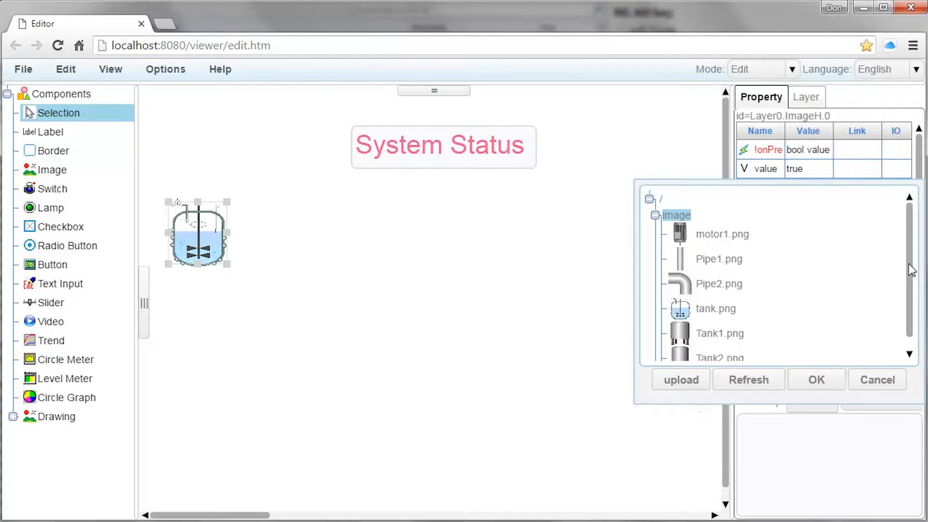
{"action": "scroll", "coordinate": [909, 263], "scroll_direction": "down", "scroll_amount": 1}
{"action": "scroll", "coordinate": [908, 274], "scroll_direction": "down", "scroll_amount": 2}
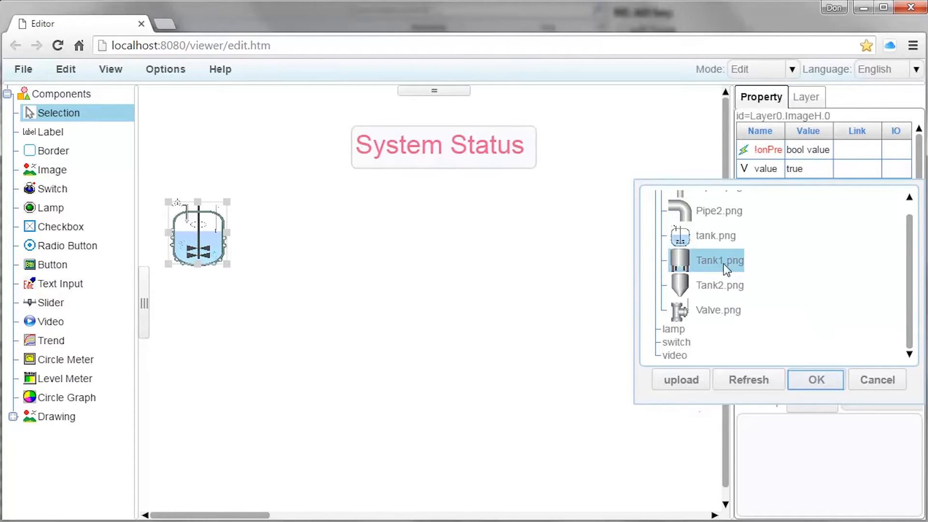
{"action": "left_click", "coordinate": [813, 382]}
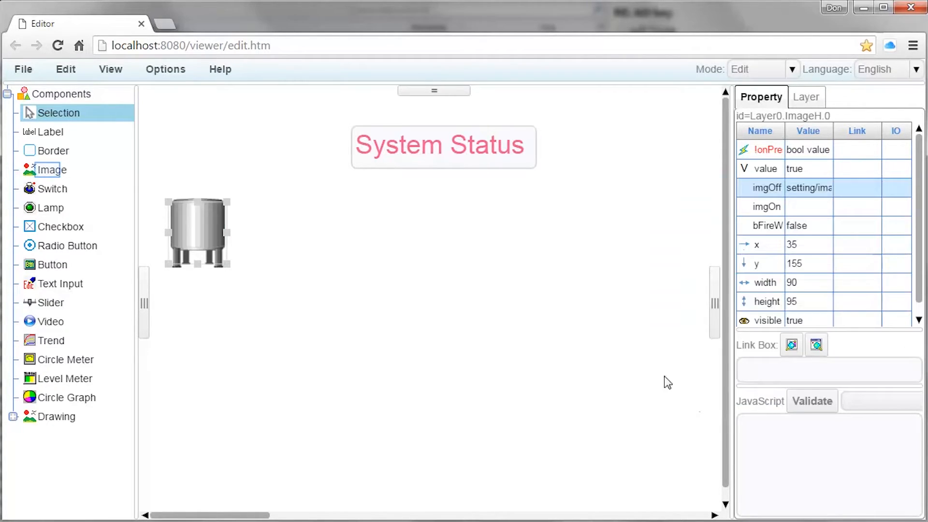
- Place a second Image component about 115 by 100 to the right of the first tank, with Tank2.png as its off image
{"action": "left_click", "coordinate": [48, 170]}
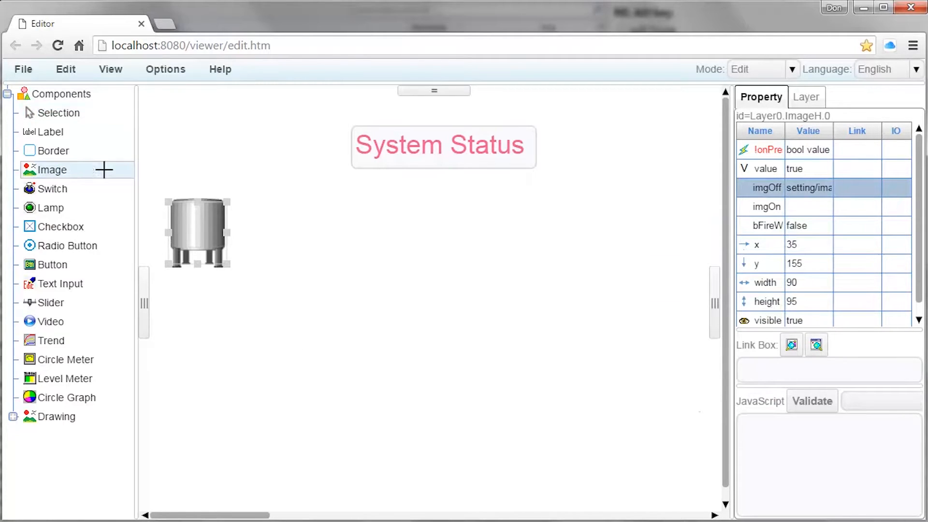
{"action": "mouse_move", "coordinate": [275, 199]}
{"action": "left_mouse_down"}
{"action": "mouse_move", "coordinate": [372, 266]}
{"action": "mouse_move", "coordinate": [360, 273]}
{"action": "left_mouse_up"}
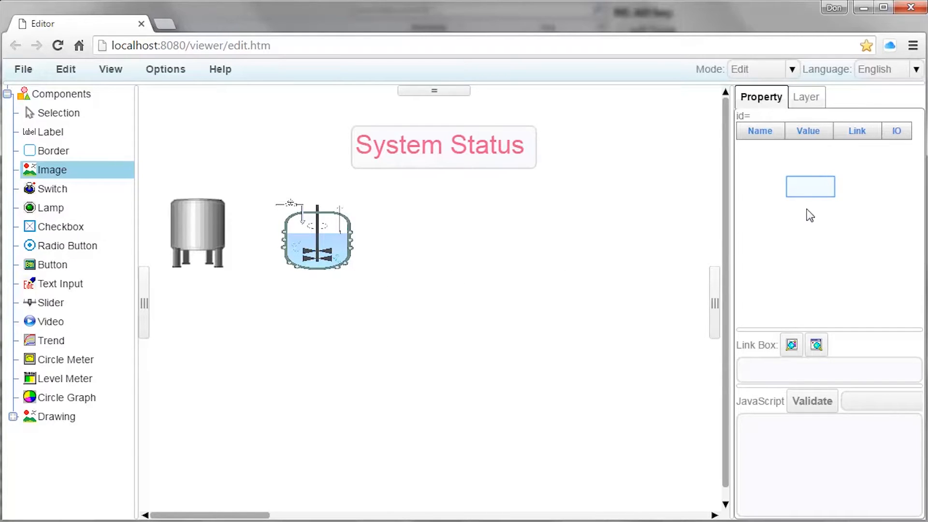
{"action": "left_click", "coordinate": [816, 190]}
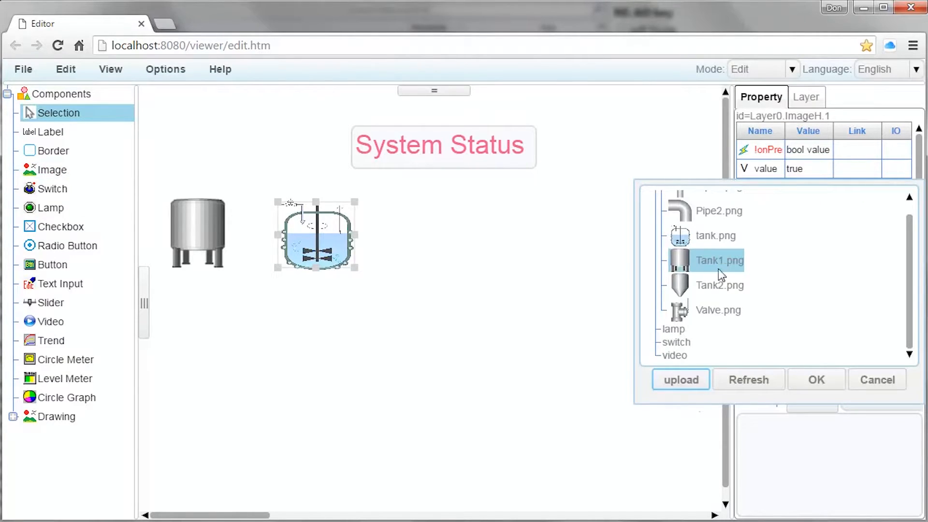
{"action": "left_click", "coordinate": [718, 288]}
{"action": "left_click", "coordinate": [825, 378]}
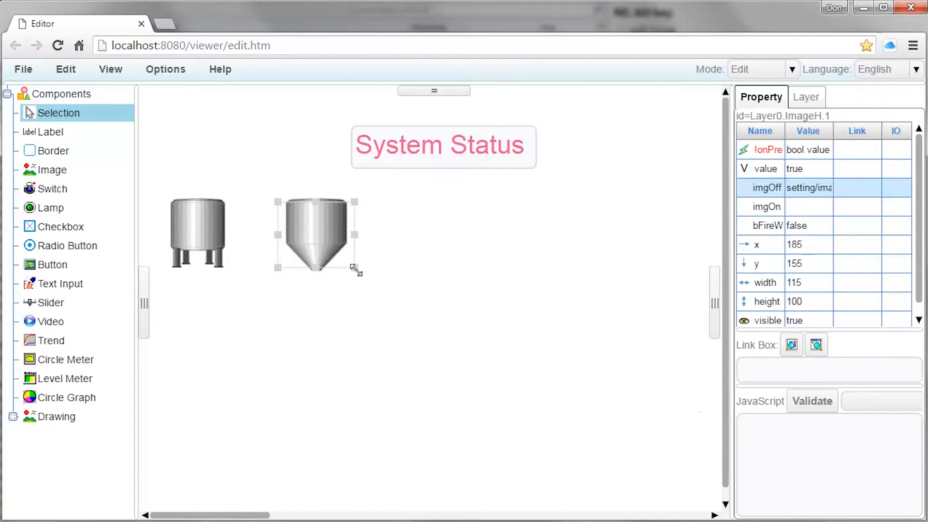
- Shrink the conical tank image to about 80 by 90 and copy it
{"action": "left_click_drag", "start_coordinate": [356, 271], "coordinate": [333, 262]}
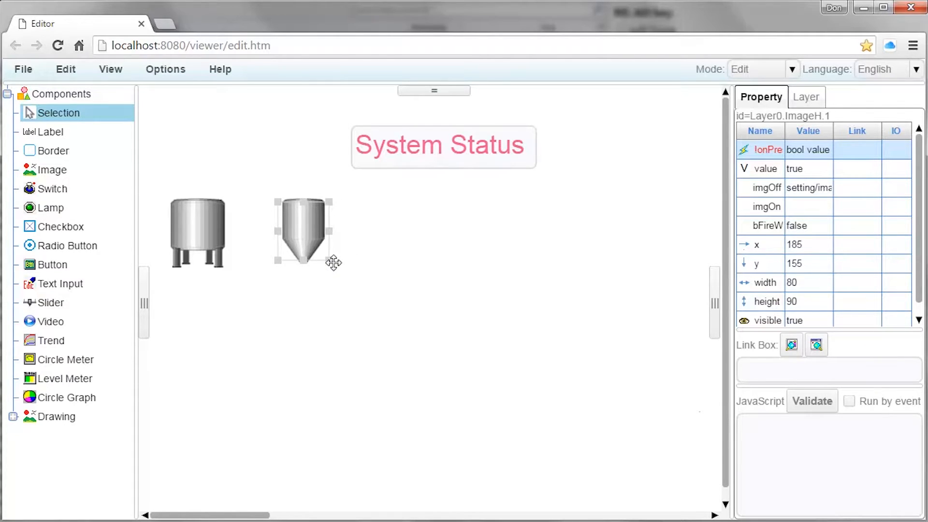
{"action": "right_click", "coordinate": [333, 263]}
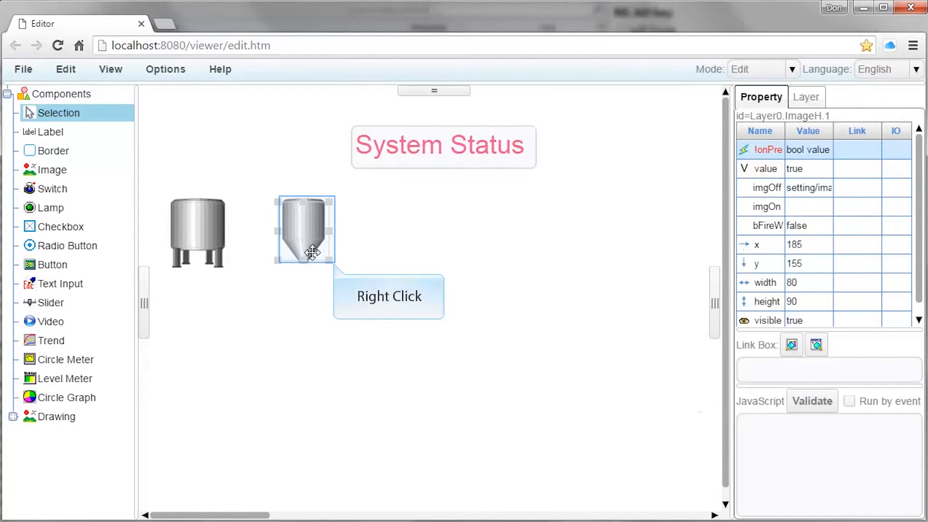
{"action": "right_click", "coordinate": [306, 224]}
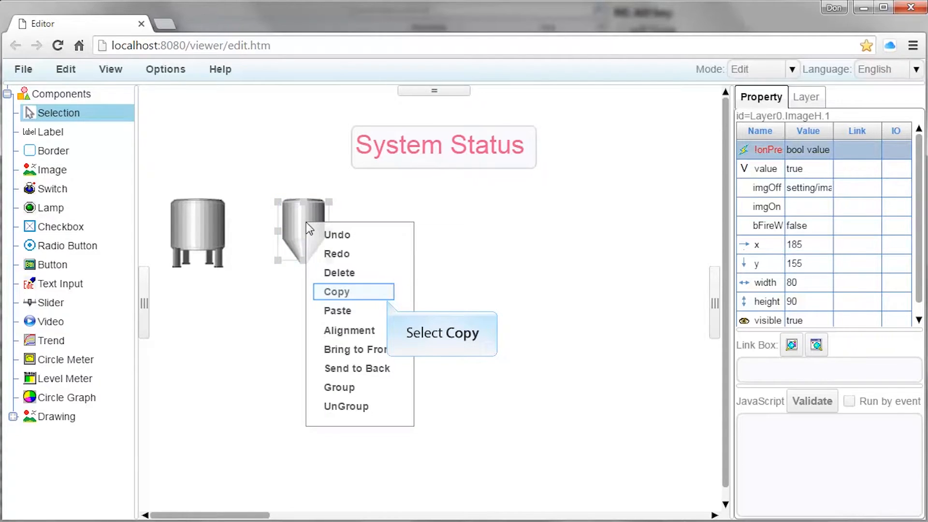
{"action": "left_click", "coordinate": [353, 292]}
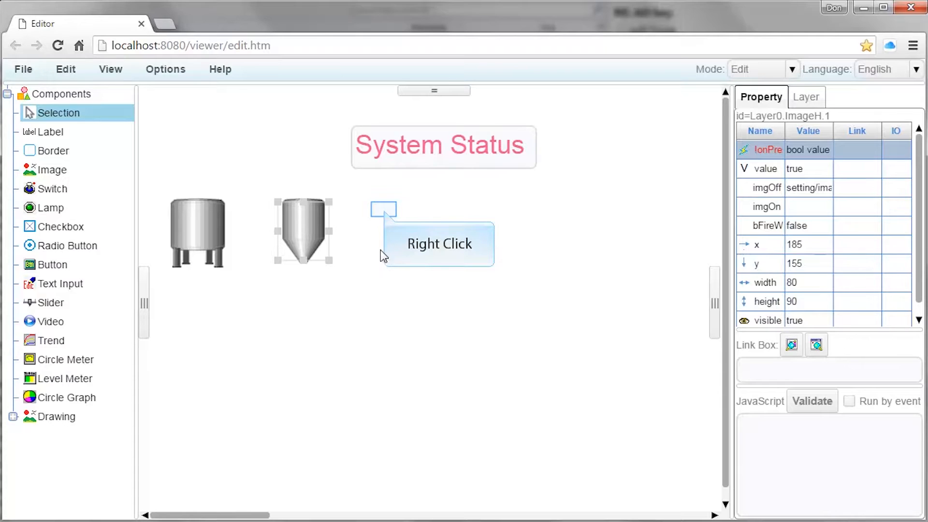
- Paste the copied conical tank and place it to the right of the original, at about x 315, y 153
{"action": "right_click", "coordinate": [386, 213]}
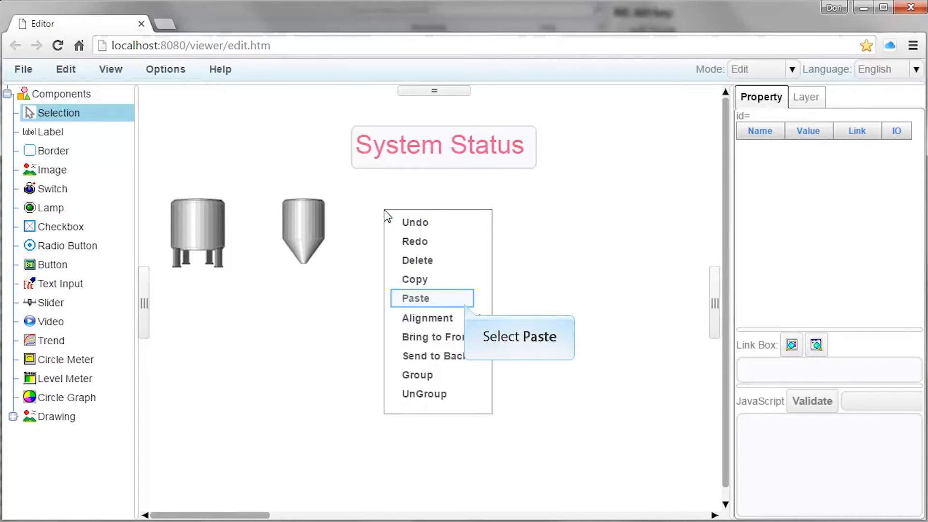
{"action": "left_click", "coordinate": [443, 297]}
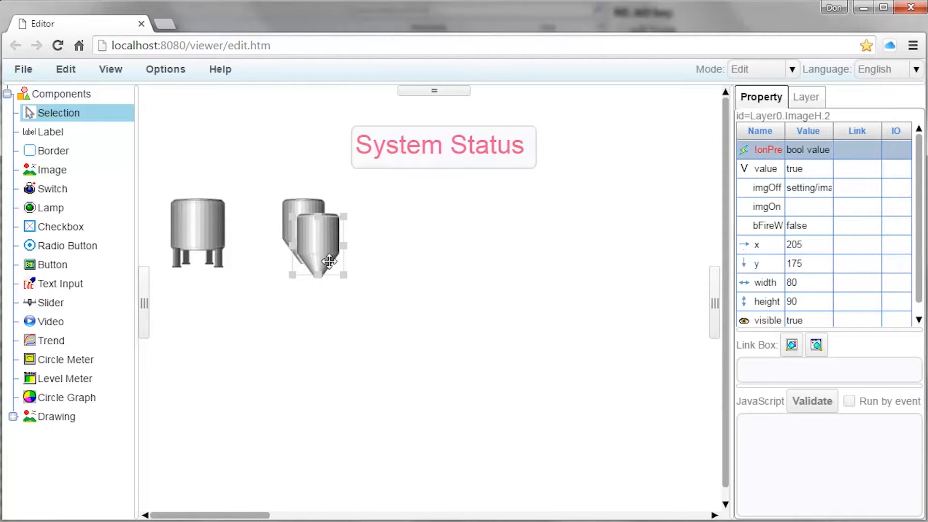
{"action": "left_click_drag", "start_coordinate": [326, 248], "coordinate": [407, 232]}
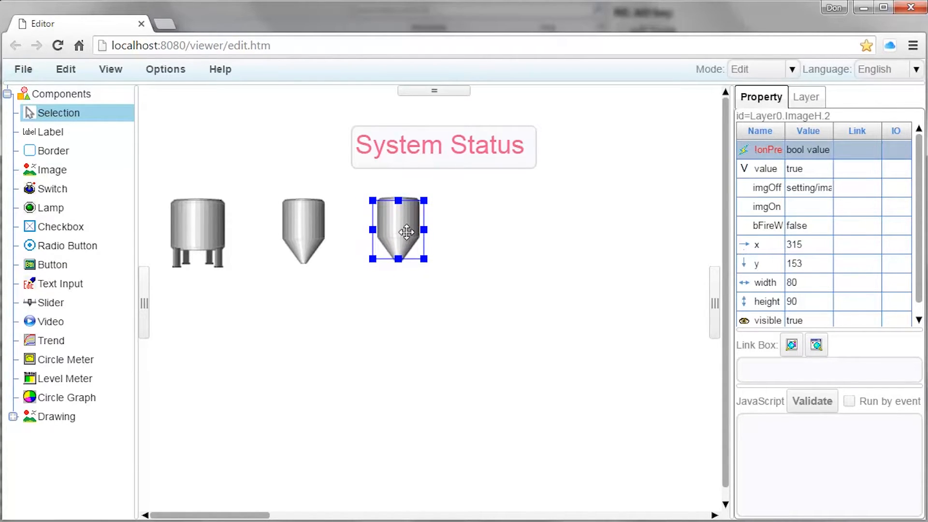
- Paste another conical tank, place it to the right of the third tank at about x 452, y 153, and deselect it
{"action": "right_click", "coordinate": [473, 213]}
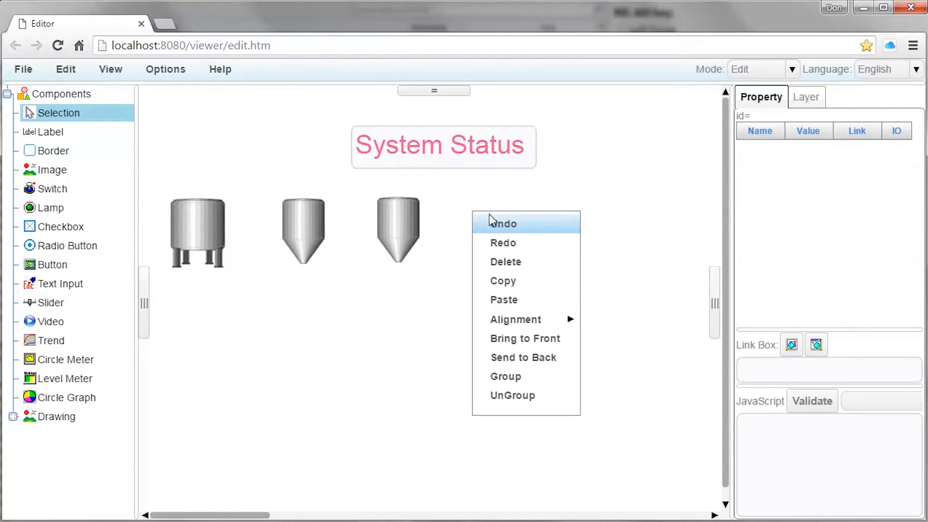
{"action": "left_click", "coordinate": [519, 295]}
{"action": "left_click_drag", "start_coordinate": [338, 256], "coordinate": [503, 225]}
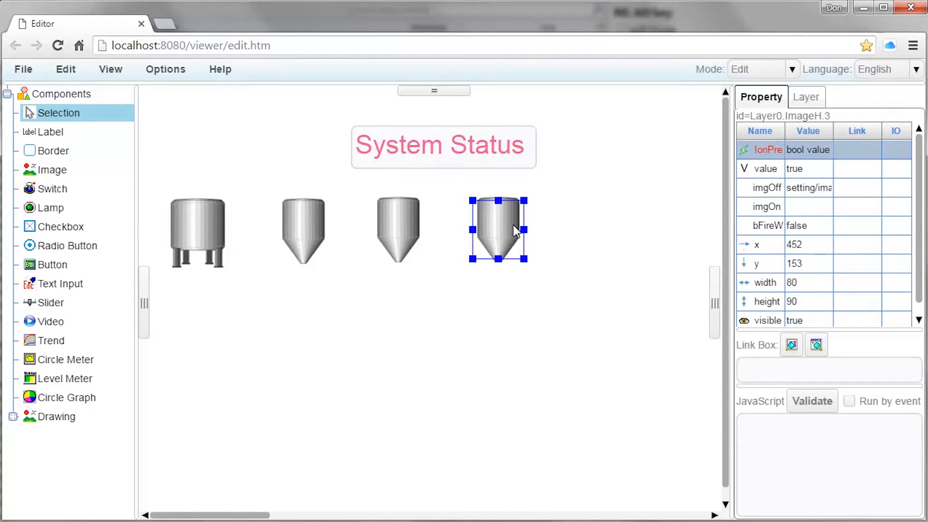
{"action": "left_click", "coordinate": [579, 217]}
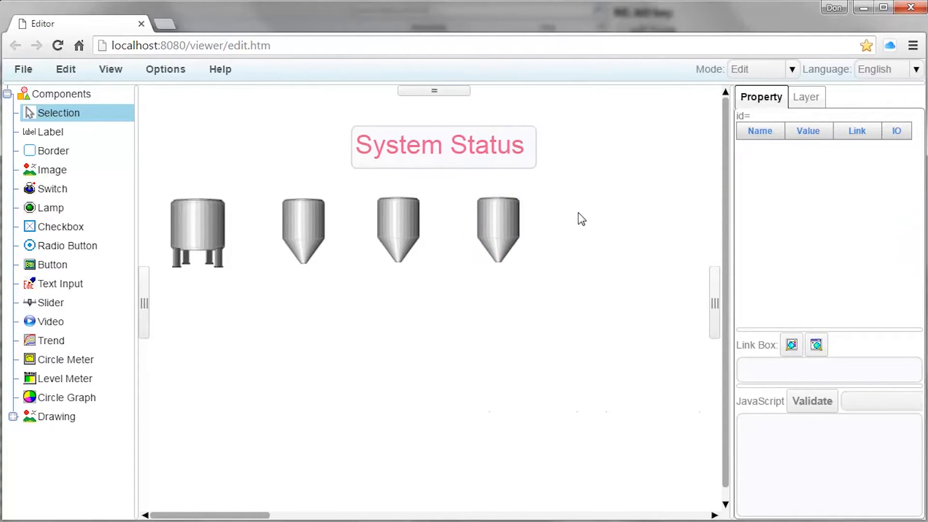
- Paste a fifth tank, place it at the right end of the row at about x 578, y 154, and deselect it
{"action": "right_click", "coordinate": [576, 206]}
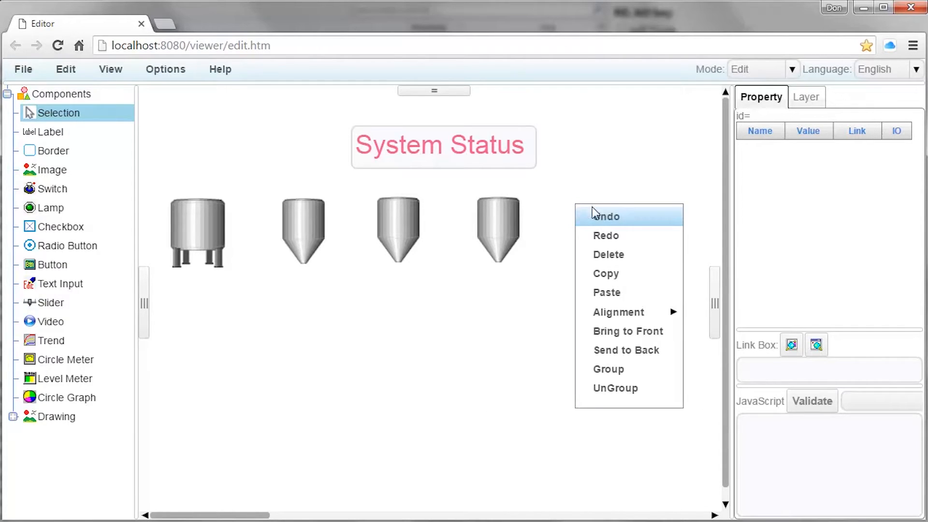
{"action": "left_click", "coordinate": [624, 290]}
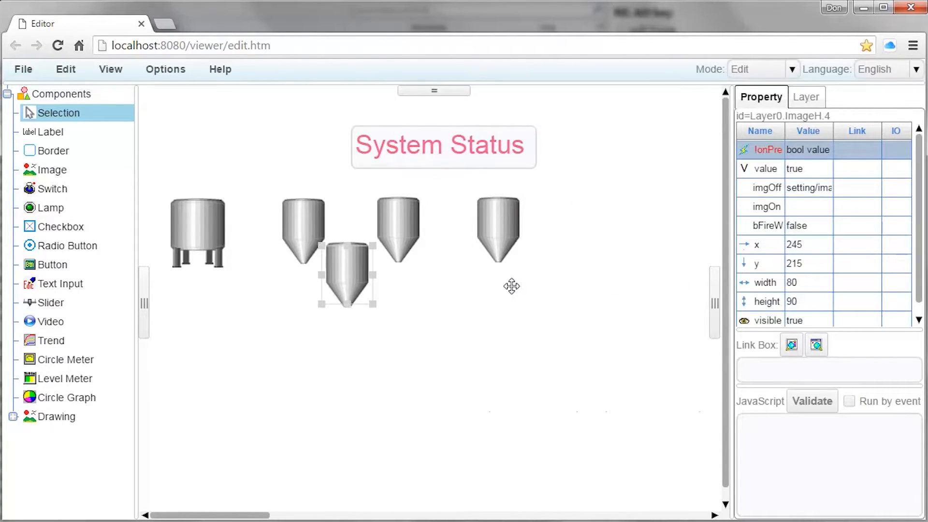
{"action": "left_click", "coordinate": [356, 271]}
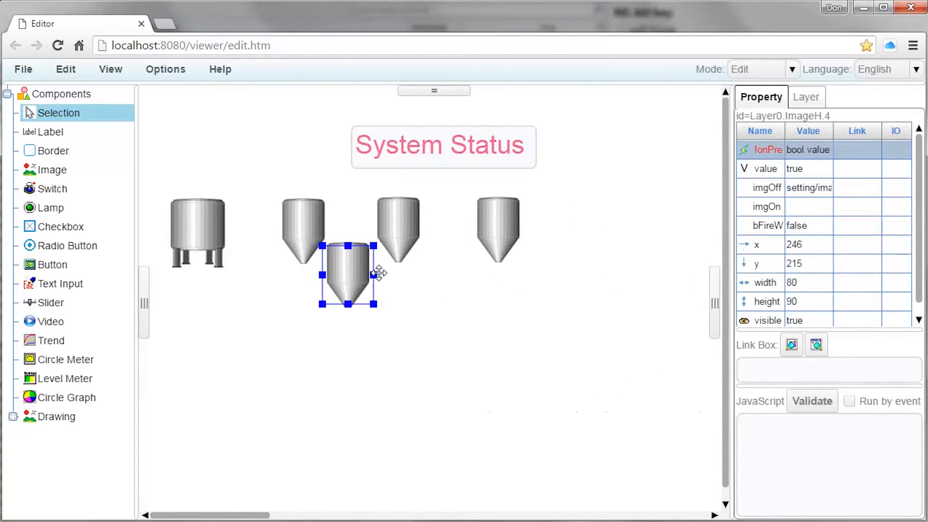
{"action": "left_click_drag", "start_coordinate": [379, 273], "coordinate": [596, 229]}
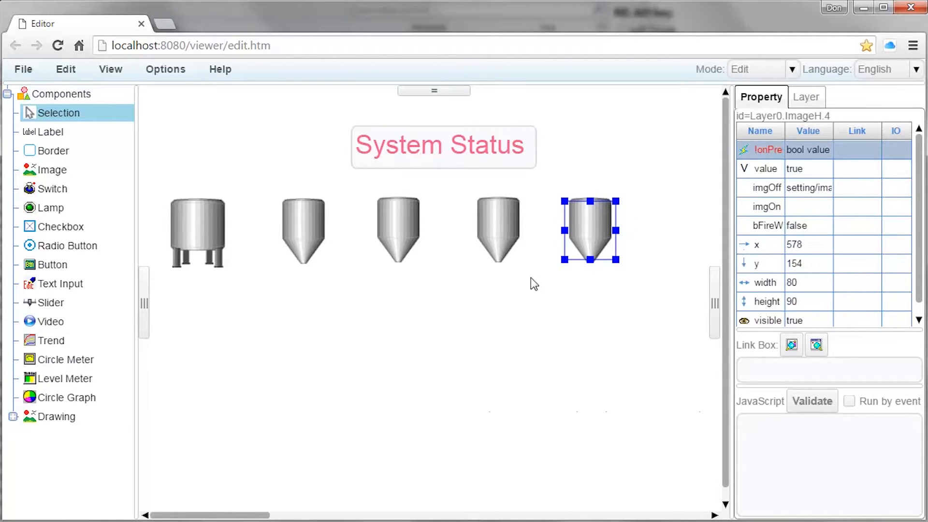
{"action": "left_click", "coordinate": [529, 299]}
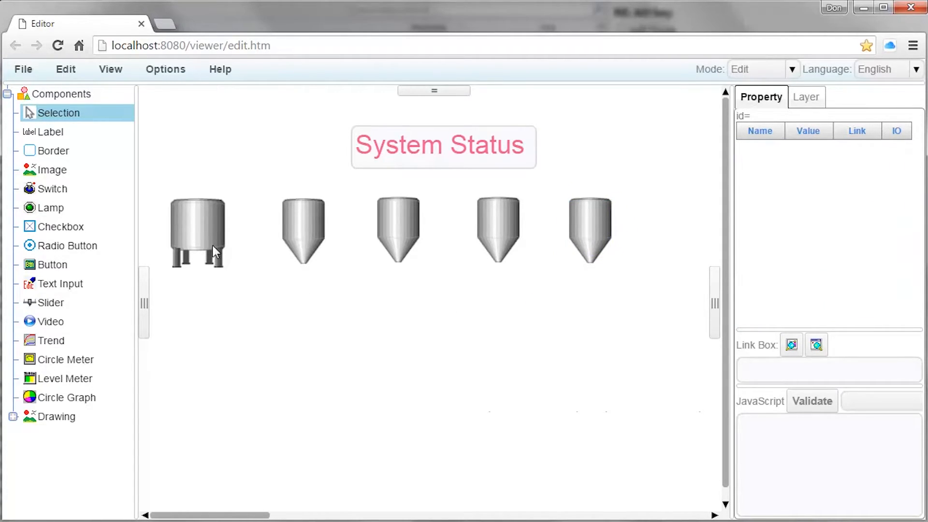
- Set the y coordinate of the legged tank at the left end of the row to 160
{"action": "left_click", "coordinate": [207, 228]}
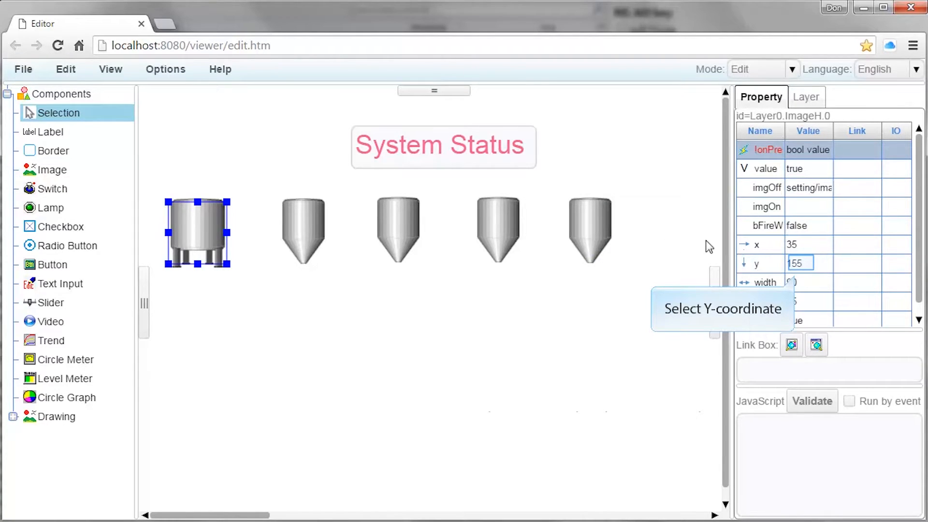
{"action": "left_click", "coordinate": [802, 263]}
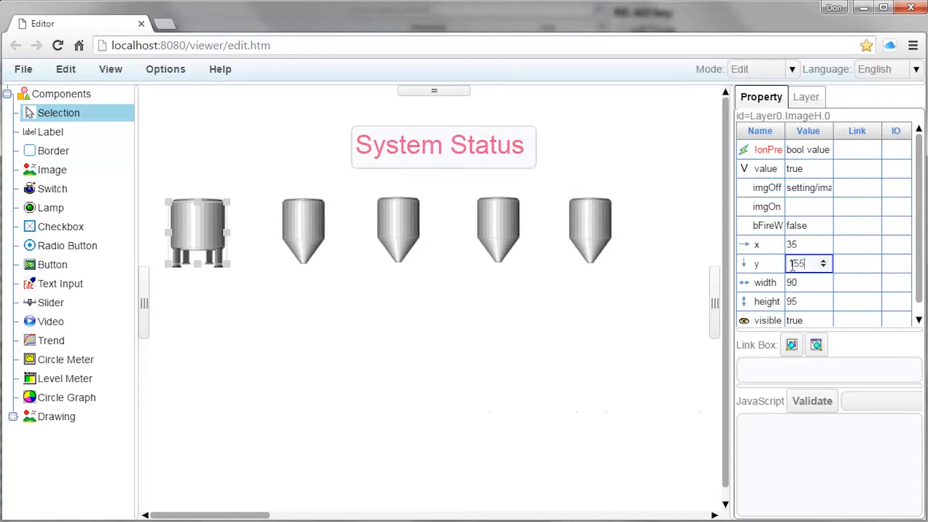
{"action": "key", "text": "BackSpace"}
{"action": "key", "text": "BackSpace"}
{"action": "type", "text": "60"}
{"action": "key", "text": "Return"}
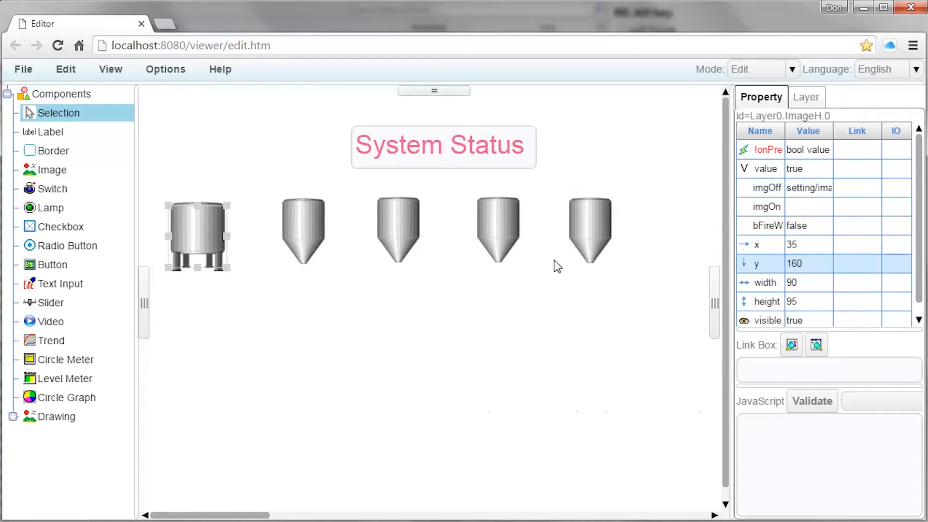
- Set the y coordinate of the first conical tank, second in the row, to 160
{"action": "left_click", "coordinate": [303, 224]}
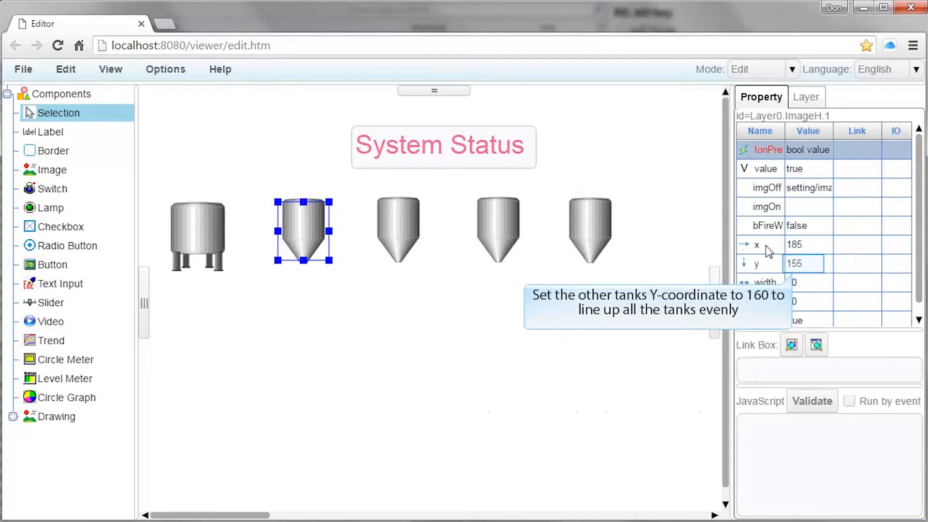
{"action": "left_click", "coordinate": [803, 264]}
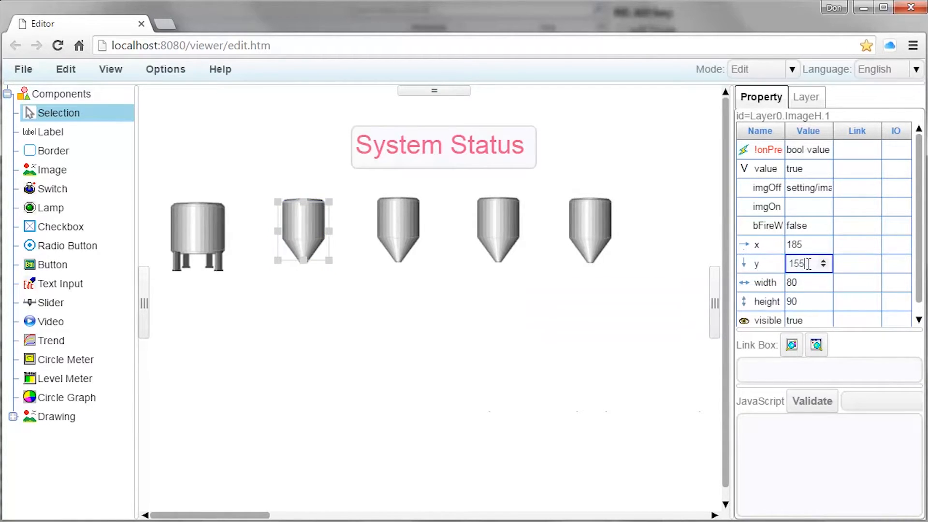
{"action": "key", "text": "BackSpace"}
{"action": "key", "text": "BackSpace"}
{"action": "type", "text": "60"}
{"action": "key", "text": "Return"}
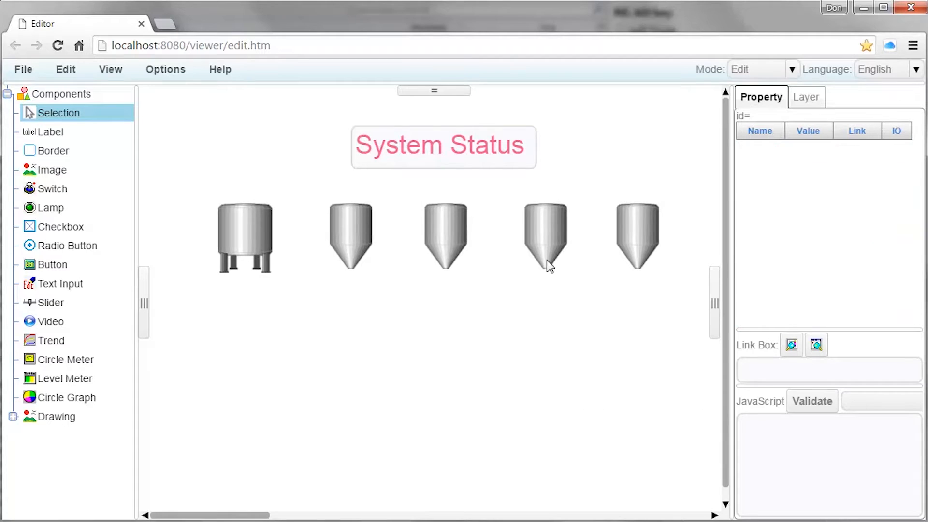
- Place an Image component about 70 by 80 below and between the first two tanks, with Pipe2.png as its off image
{"action": "left_click", "coordinate": [50, 172]}
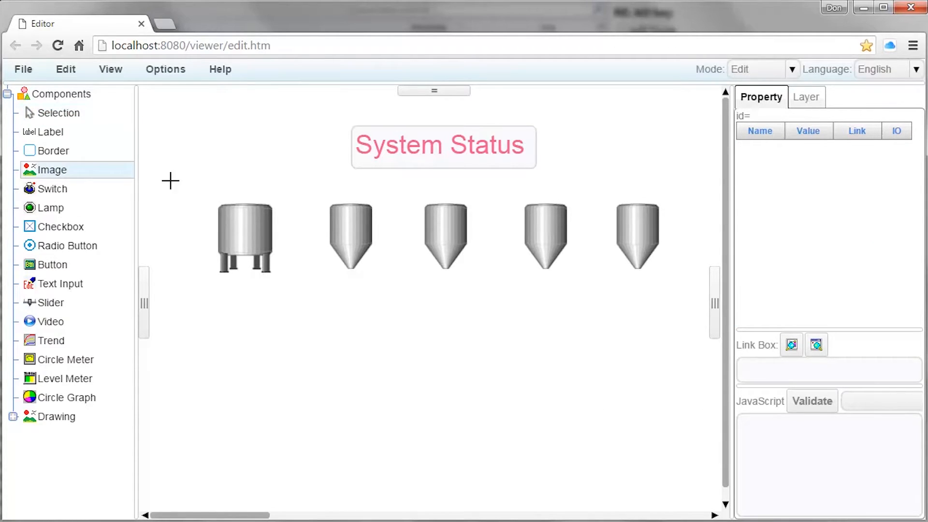
{"action": "left_click_drag", "start_coordinate": [288, 292], "coordinate": [337, 348]}
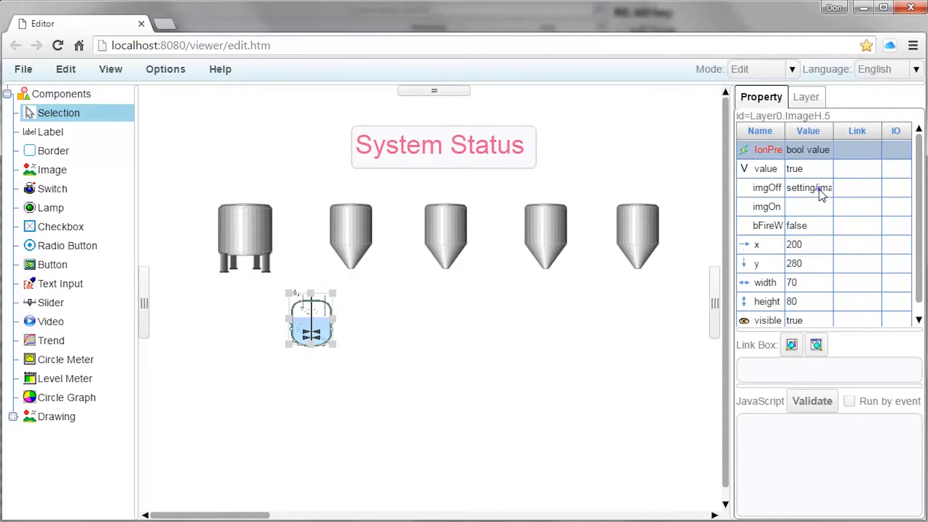
{"action": "left_click", "coordinate": [817, 187]}
{"action": "left_click", "coordinate": [709, 213]}
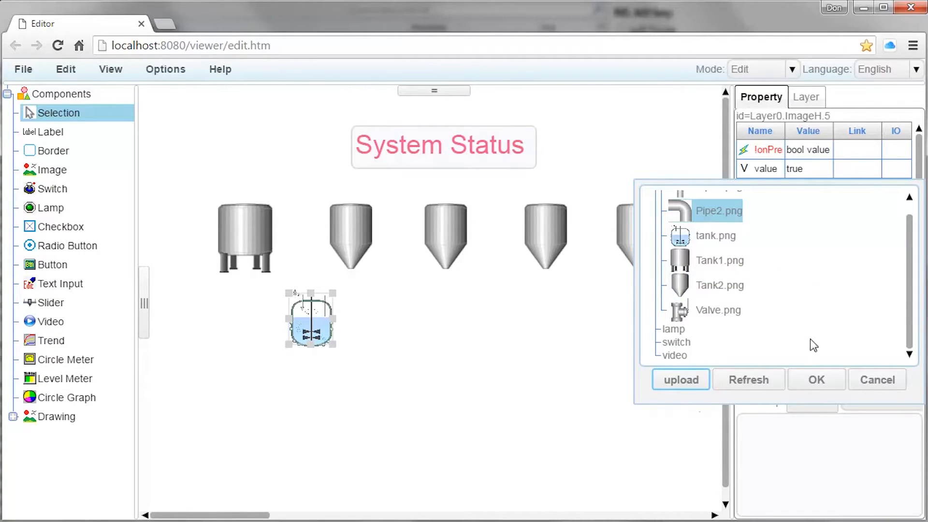
{"action": "left_click", "coordinate": [815, 379]}
- Shrink the elbow pipe to about 30 by 40 and move it against the legged tank's right side, at about x 180, y 196
{"action": "left_click_drag", "start_coordinate": [325, 341], "coordinate": [306, 315]}
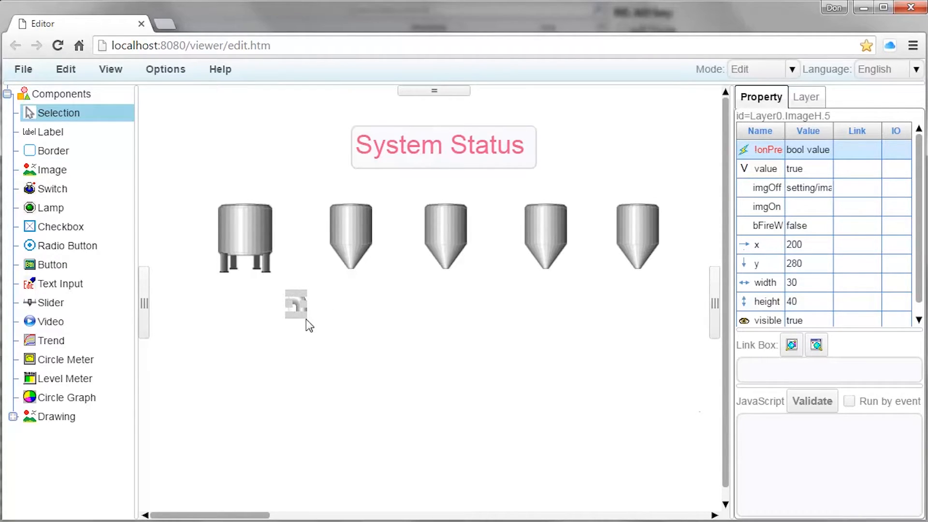
{"action": "left_click", "coordinate": [305, 344]}
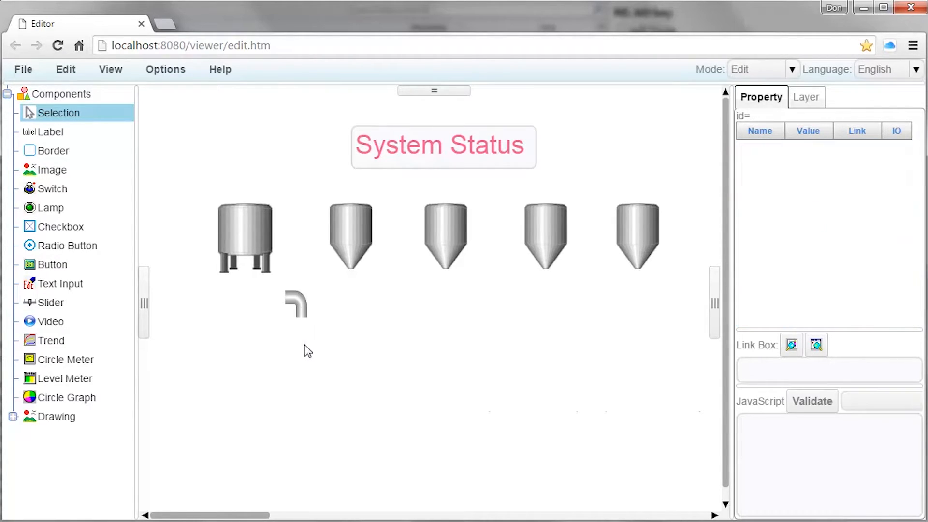
{"action": "left_click", "coordinate": [296, 303]}
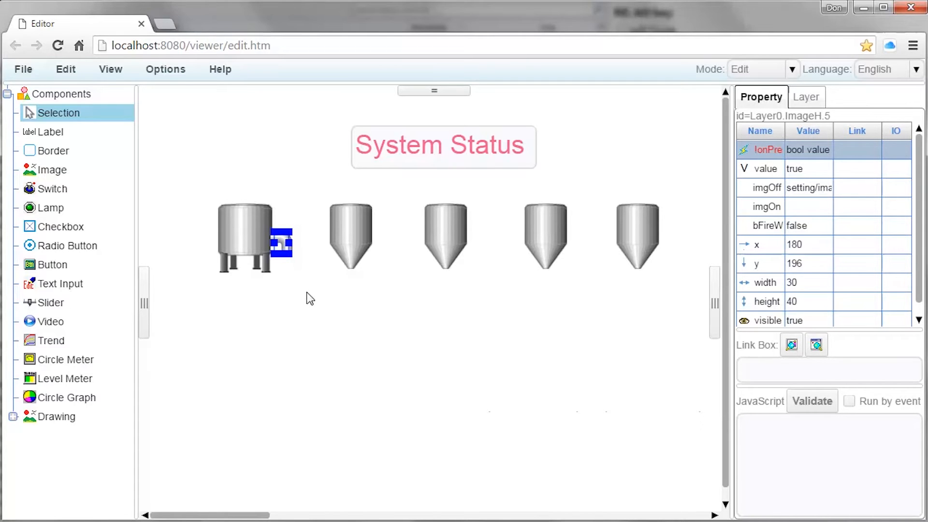
{"action": "left_click", "coordinate": [308, 290]}
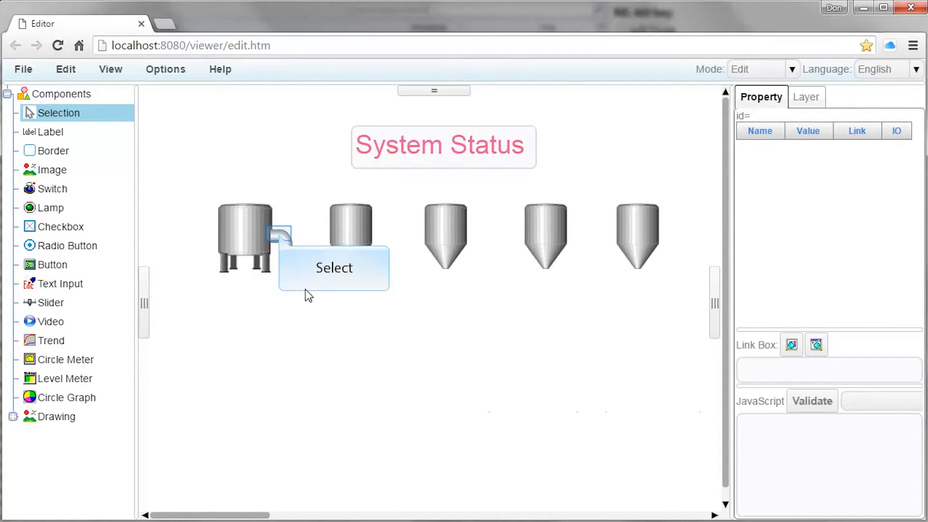
- Reduce the elbow pipe to about 25 by 35, adjust it to about x 182 beside the tank, and deselect it
{"action": "left_click", "coordinate": [282, 237]}
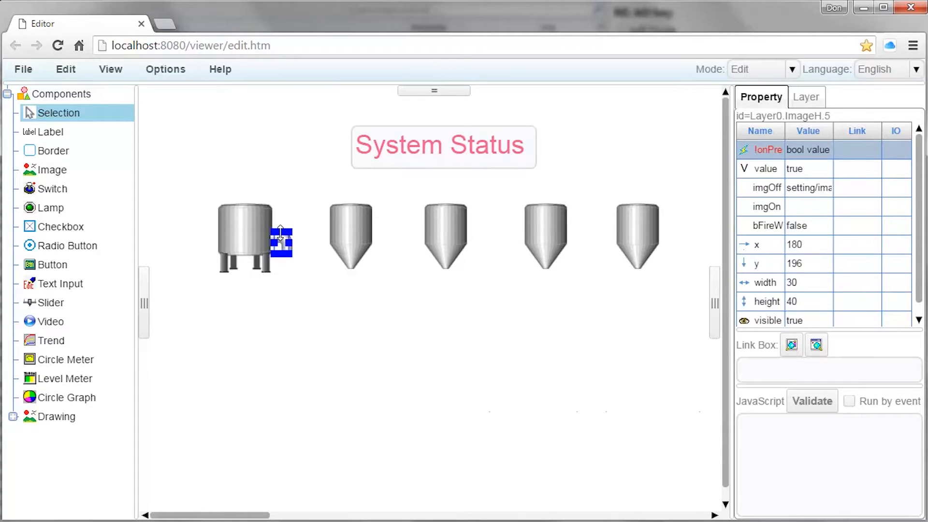
{"action": "left_click_drag", "start_coordinate": [286, 237], "coordinate": [290, 257]}
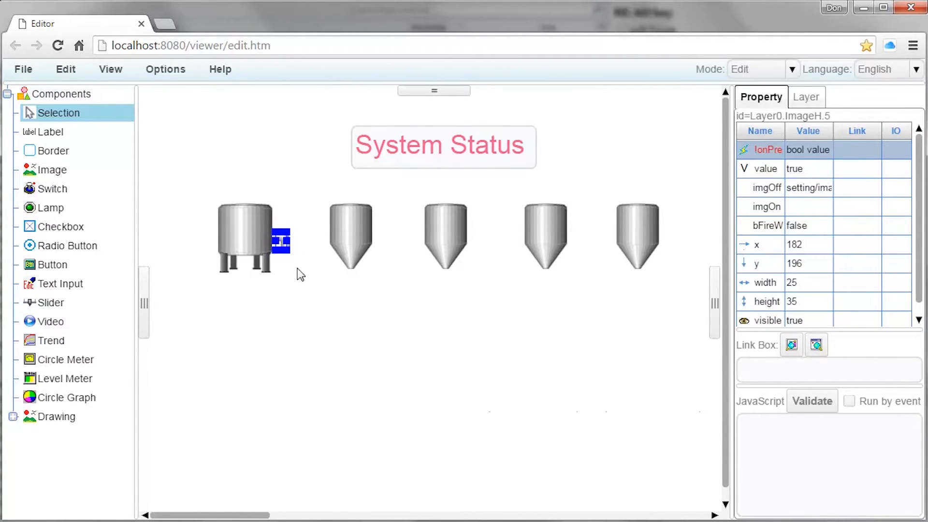
{"action": "left_click", "coordinate": [300, 308]}
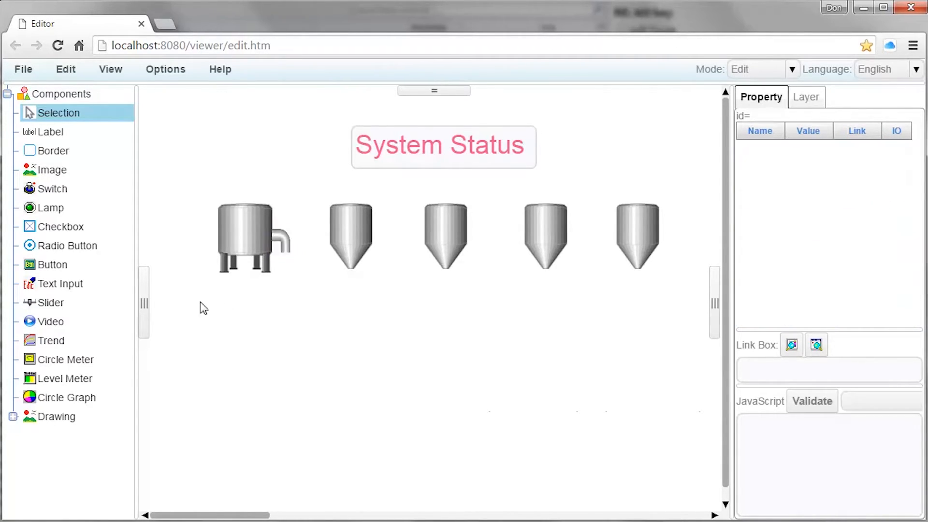
- Place an Image component with Pipe1.png as its off image, size it to about 40 by 105, and position it directly below the elbow pipe
{"action": "left_click", "coordinate": [57, 174]}
{"action": "mouse_move", "coordinate": [296, 296]}
{"action": "left_mouse_down"}
{"action": "mouse_move", "coordinate": [331, 405]}
{"action": "mouse_move", "coordinate": [354, 385]}
{"action": "left_mouse_up"}
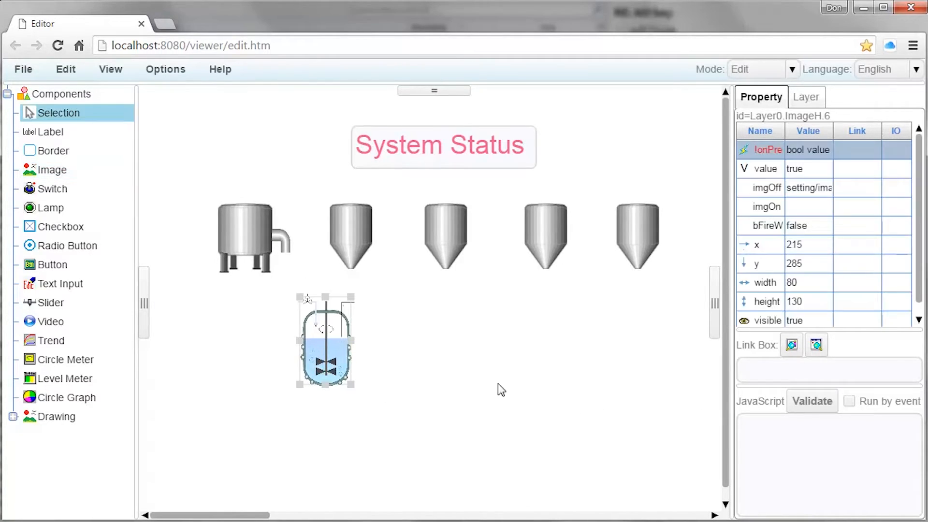
{"action": "left_click", "coordinate": [824, 189]}
{"action": "scroll", "coordinate": [912, 266], "scroll_direction": "up", "scroll_amount": 3}
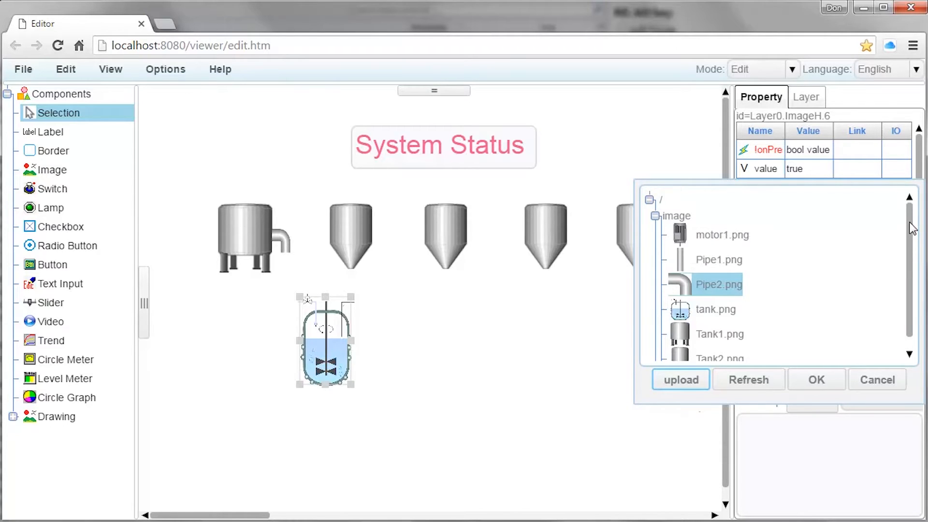
{"action": "left_click", "coordinate": [717, 259]}
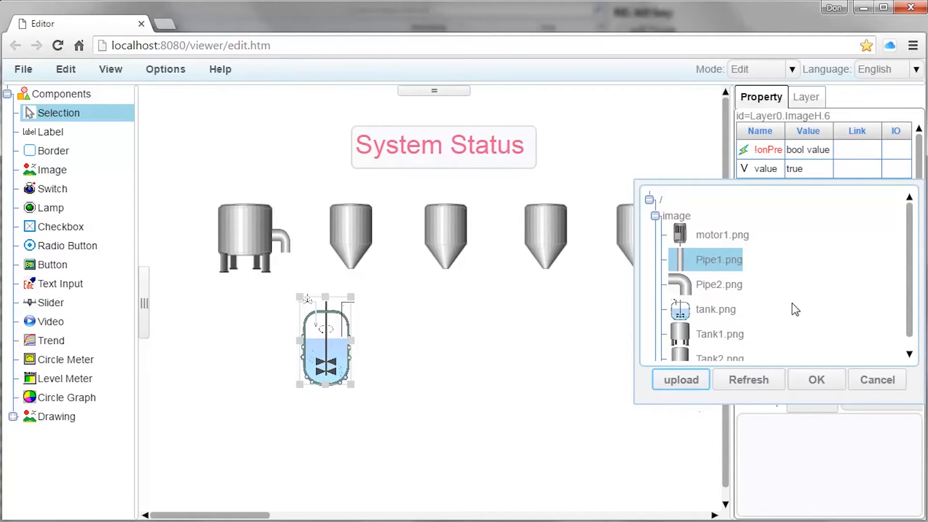
{"action": "left_click", "coordinate": [811, 379]}
{"action": "left_click_drag", "start_coordinate": [351, 384], "coordinate": [282, 302]}
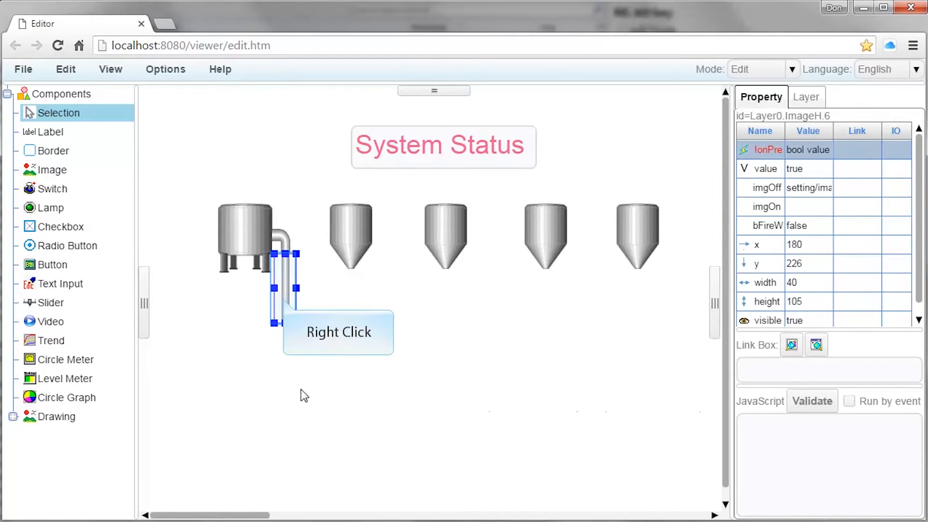
- Copy the vertical pipe below the elbow and position the duplicate under the first conical tank, at about x 269, y 246
{"action": "right_click", "coordinate": [284, 298]}
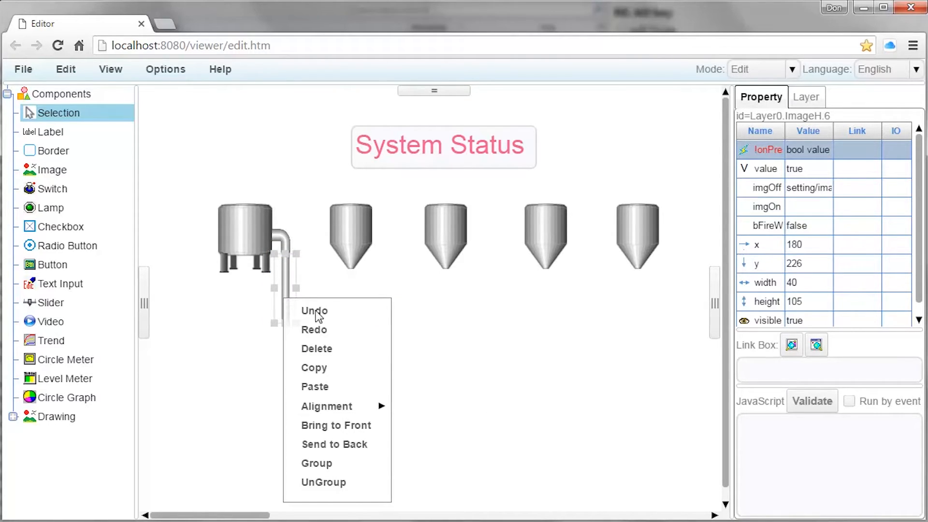
{"action": "left_click", "coordinate": [338, 369]}
{"action": "right_click", "coordinate": [357, 313]}
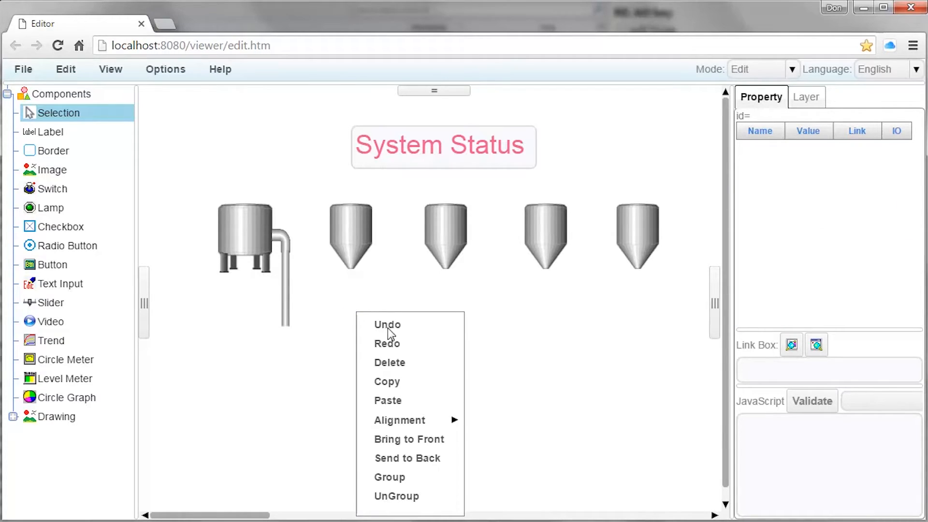
{"action": "left_click", "coordinate": [401, 397]}
{"action": "left_click_drag", "start_coordinate": [298, 300], "coordinate": [349, 302]}
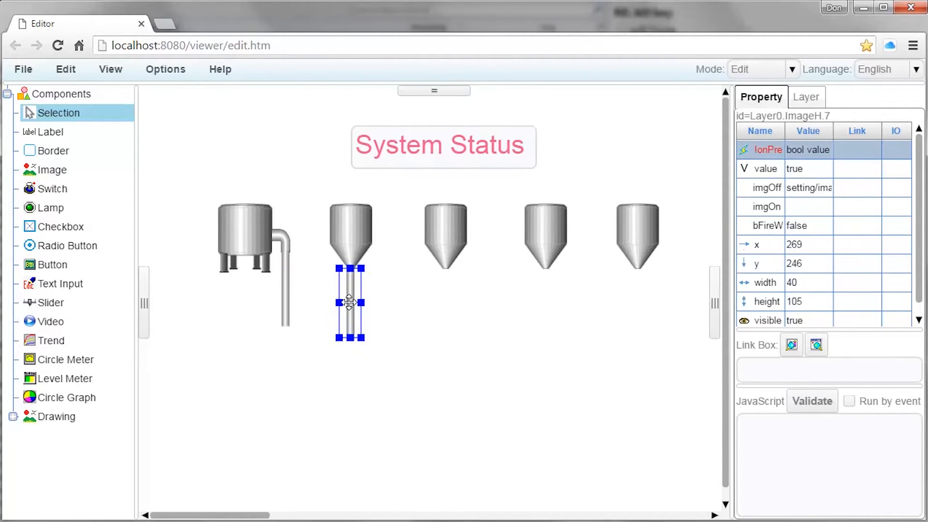
- Paste two more vertical pipes and position them under the outlets of the second and third conical tanks
{"action": "right_click", "coordinate": [419, 307]}
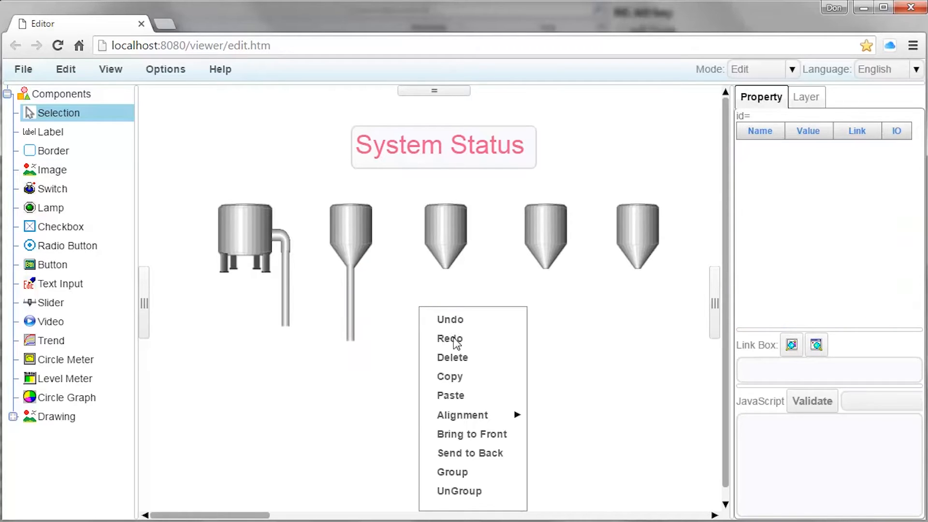
{"action": "left_click", "coordinate": [462, 396]}
{"action": "left_click_drag", "start_coordinate": [317, 304], "coordinate": [449, 290]}
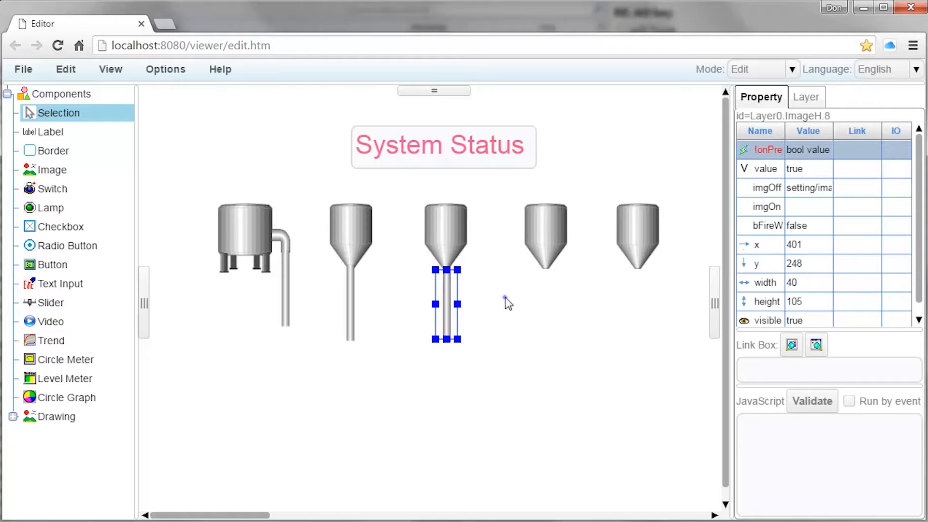
{"action": "right_click", "coordinate": [504, 297]}
{"action": "left_click", "coordinate": [534, 385]}
{"action": "left_click_drag", "start_coordinate": [332, 326], "coordinate": [548, 299]}
{"action": "left_click", "coordinate": [588, 315]}
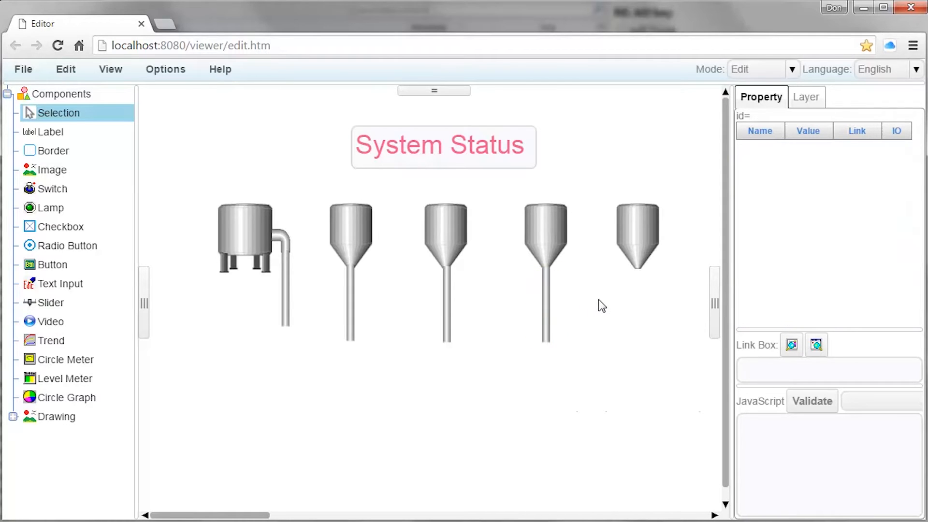
- Paste a vertical pipe under the fourth conical tank at about x 663, y 247, and nudge the second conical tank's pipe to x 400
{"action": "right_click", "coordinate": [600, 305]}
{"action": "left_click", "coordinate": [616, 387]}
{"action": "left_click_drag", "start_coordinate": [599, 331], "coordinate": [635, 294]}
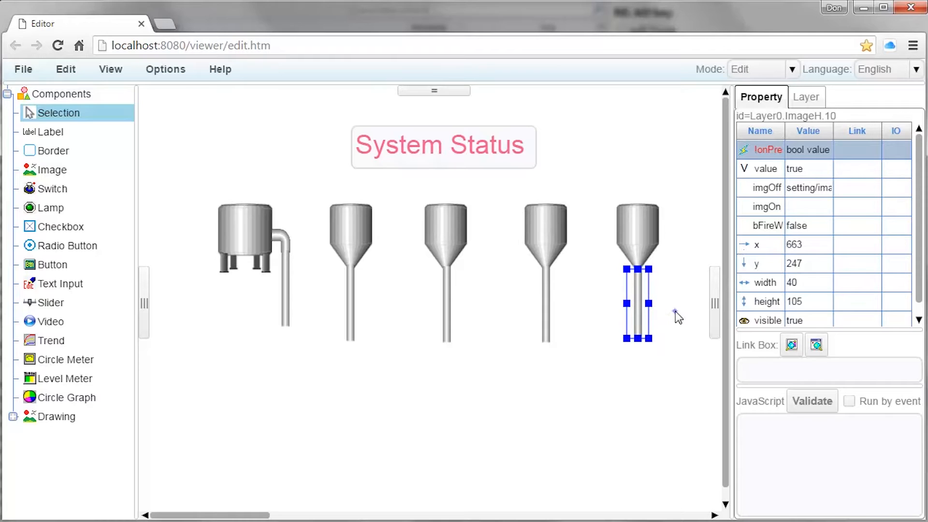
{"action": "left_click", "coordinate": [511, 309]}
{"action": "left_click", "coordinate": [447, 302]}
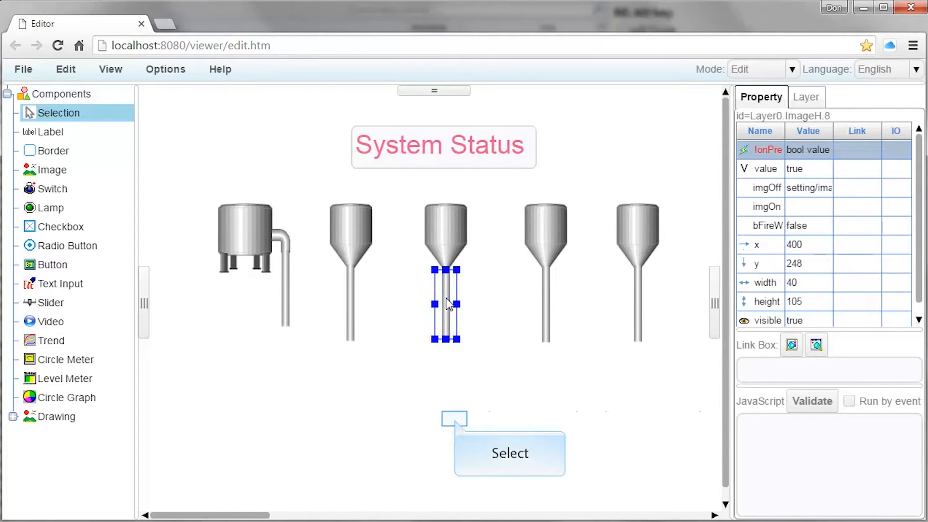
{"action": "left_click", "coordinate": [455, 419]}
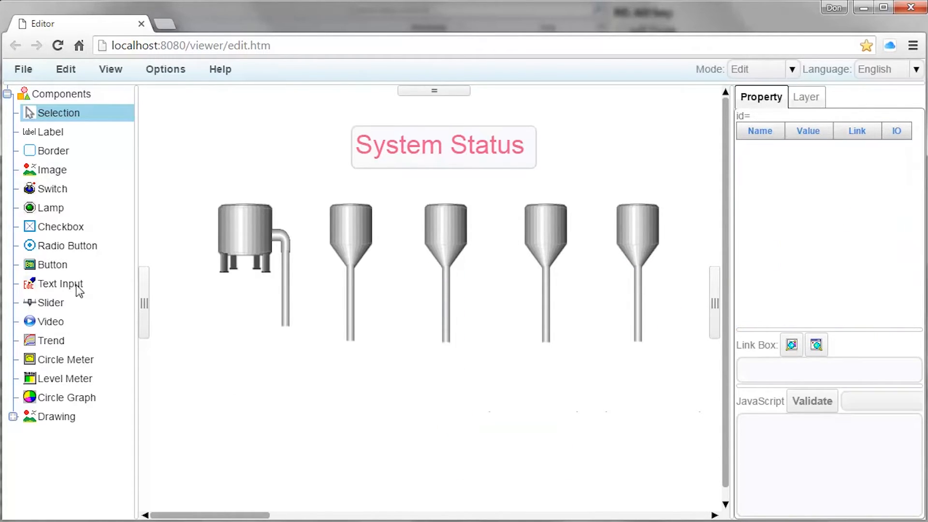
- Place an Image component with Valve.png as its off image, about 50 by 60, at the lower end of the first conical tank's pipe
{"action": "left_click", "coordinate": [50, 170]}
{"action": "mouse_move", "coordinate": [250, 375]}
{"action": "left_mouse_down"}
{"action": "mouse_move", "coordinate": [309, 401]}
{"action": "mouse_move", "coordinate": [313, 436]}
{"action": "left_mouse_up"}
{"action": "left_click", "coordinate": [831, 189]}
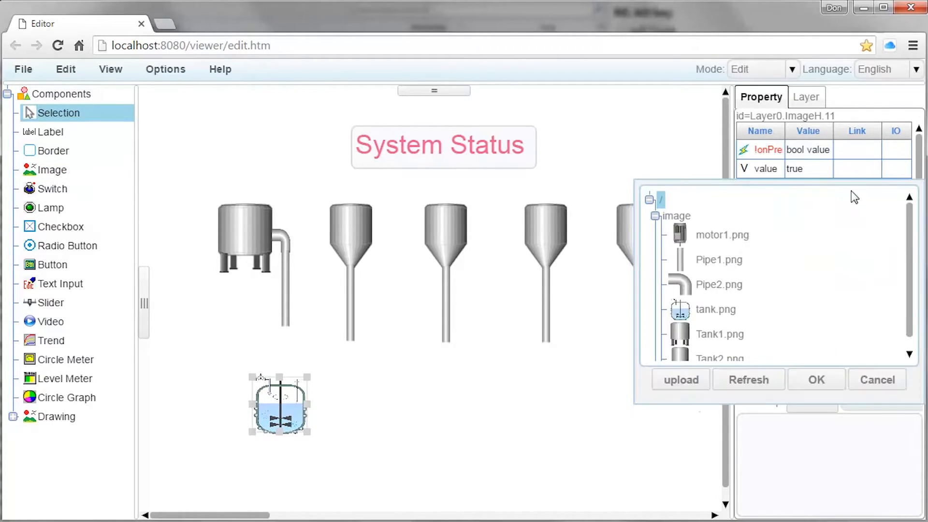
{"action": "scroll", "coordinate": [906, 267], "scroll_direction": "down", "scroll_amount": 3}
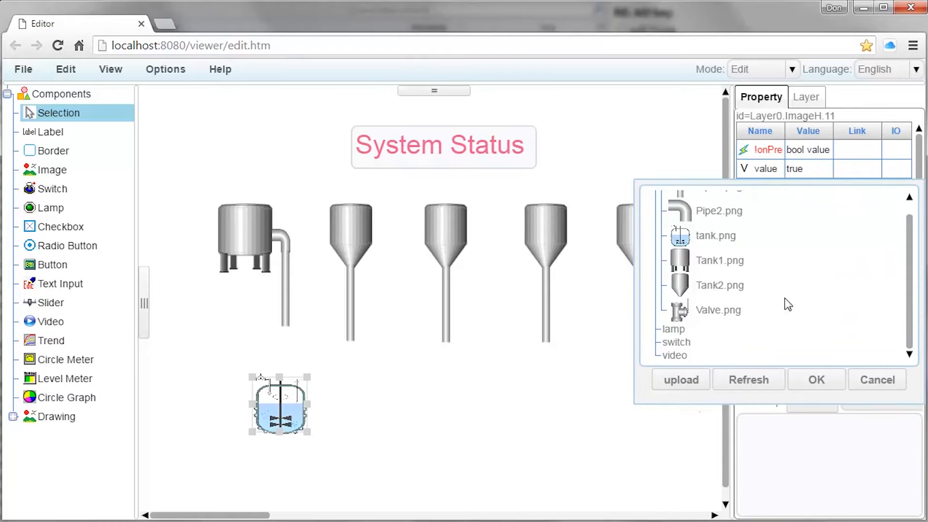
{"action": "left_click", "coordinate": [730, 314]}
{"action": "left_click", "coordinate": [817, 380]}
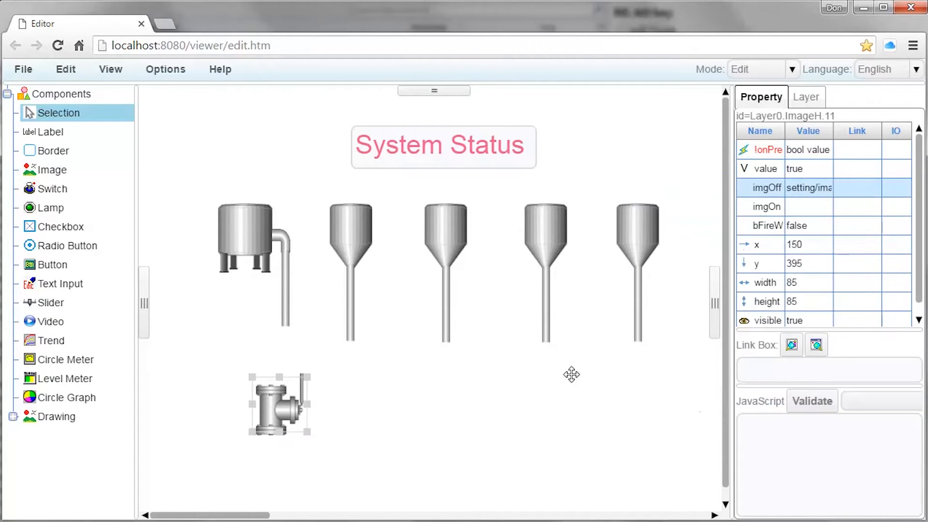
{"action": "left_click_drag", "start_coordinate": [293, 403], "coordinate": [356, 358]}
{"action": "left_click", "coordinate": [358, 414]}
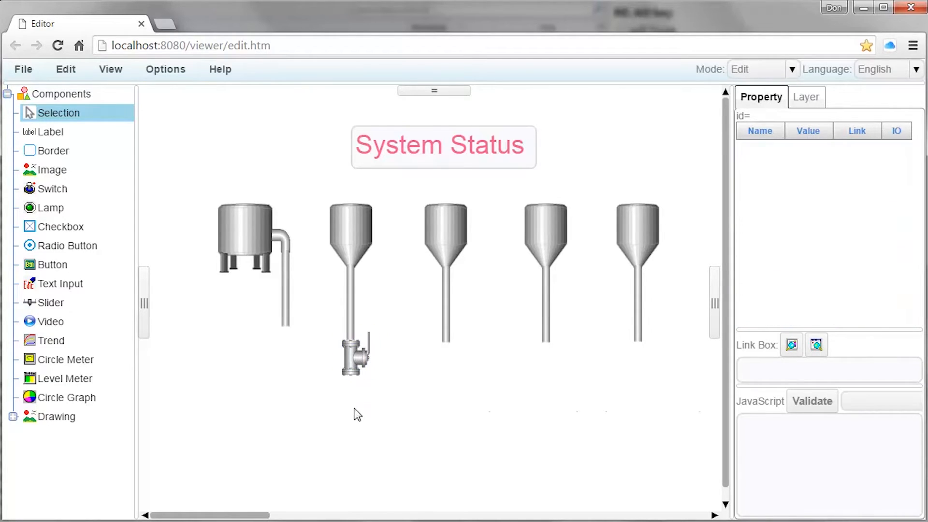
- Copy the valve and position the duplicate at the lower end of the second conical tank's pipe, at about x 402, y 340
{"action": "right_click", "coordinate": [351, 357]}
{"action": "left_click", "coordinate": [377, 388]}
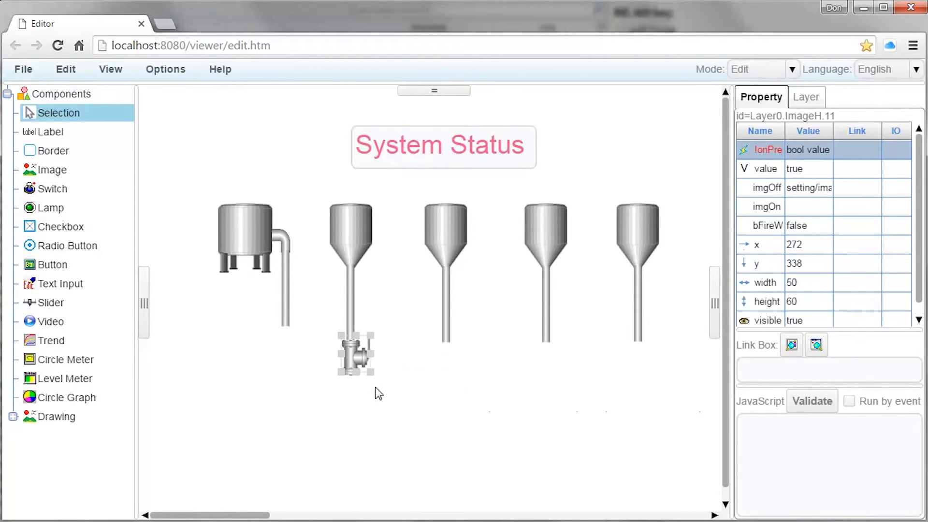
{"action": "right_click", "coordinate": [442, 365]}
{"action": "left_click", "coordinate": [489, 403]}
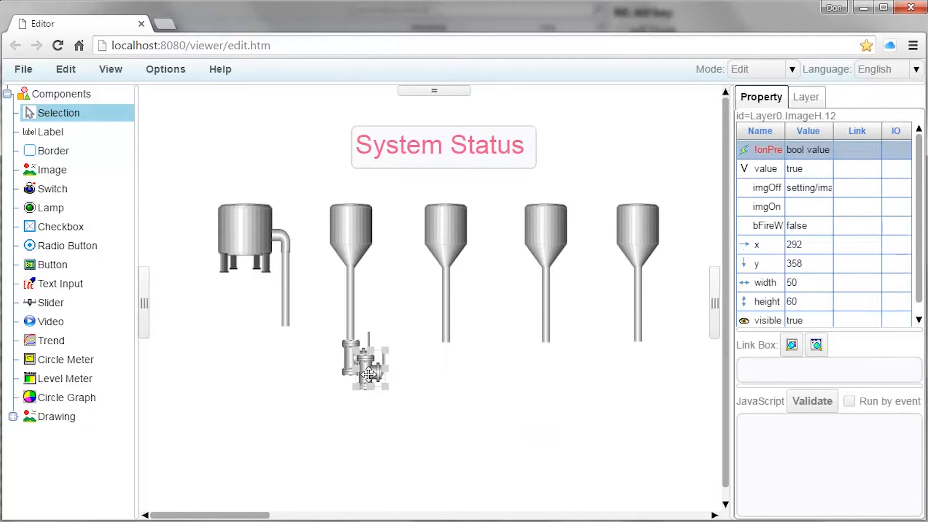
{"action": "left_click_drag", "start_coordinate": [371, 373], "coordinate": [448, 361]}
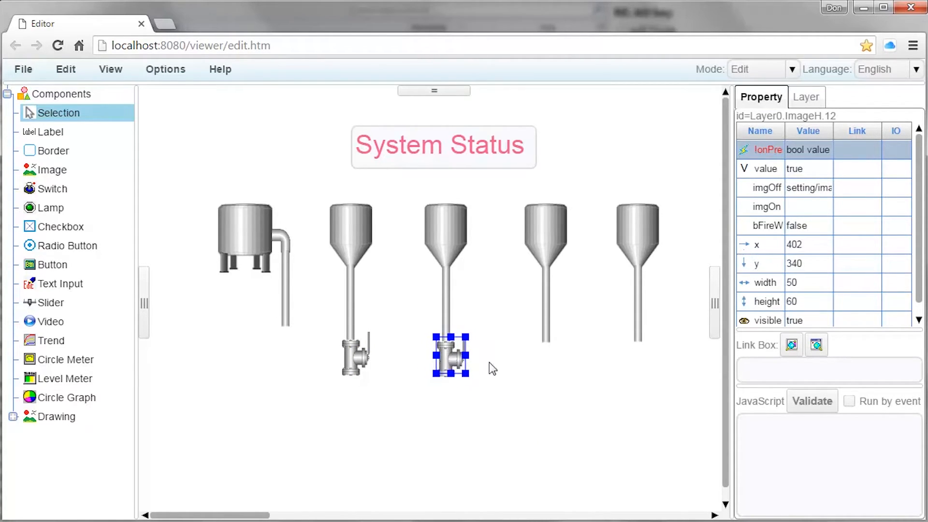
- Paste two more valves and position them at the lower ends of the third and fourth conical tanks' pipes
{"action": "right_click", "coordinate": [537, 380]}
{"action": "left_click", "coordinate": [568, 403]}
{"action": "left_click_drag", "start_coordinate": [381, 382], "coordinate": [546, 354]}
{"action": "right_click", "coordinate": [617, 380]}
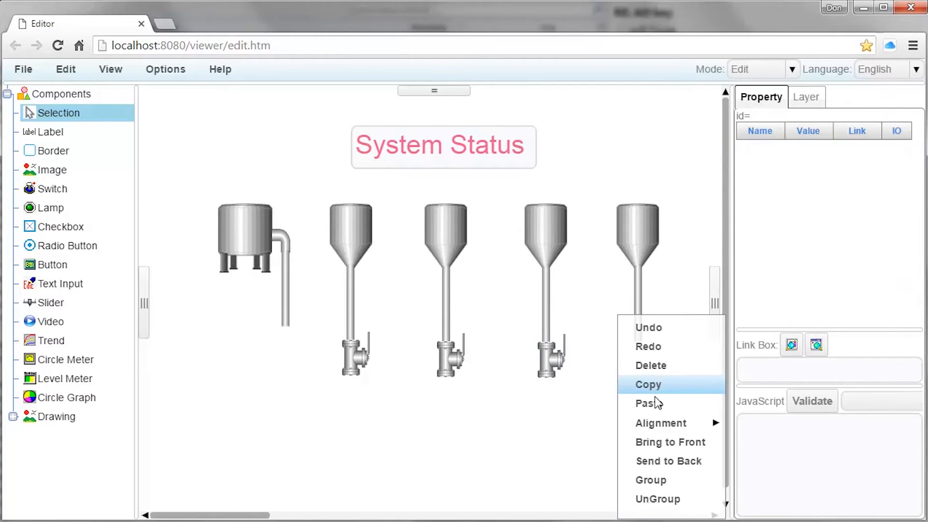
{"action": "left_click", "coordinate": [634, 404]}
{"action": "left_click_drag", "start_coordinate": [399, 396], "coordinate": [643, 355]}
{"action": "left_click_drag", "start_coordinate": [643, 356], "coordinate": [642, 356]}
- Place an Image component about 55 by 75 below the legged tank, with motor1.png as its off image
{"action": "left_click", "coordinate": [46, 170]}
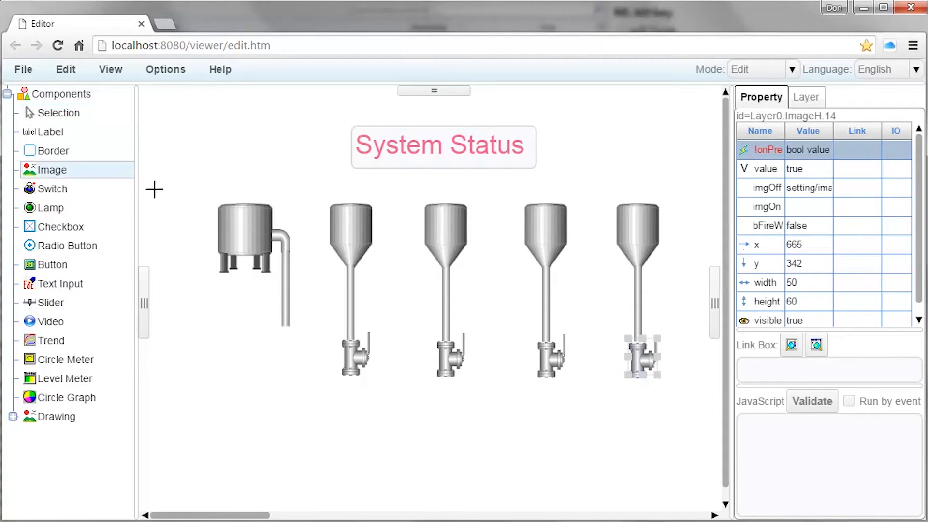
{"action": "mouse_move", "coordinate": [241, 337]}
{"action": "left_mouse_down"}
{"action": "mouse_move", "coordinate": [279, 374]}
{"action": "mouse_move", "coordinate": [280, 389]}
{"action": "left_mouse_up"}
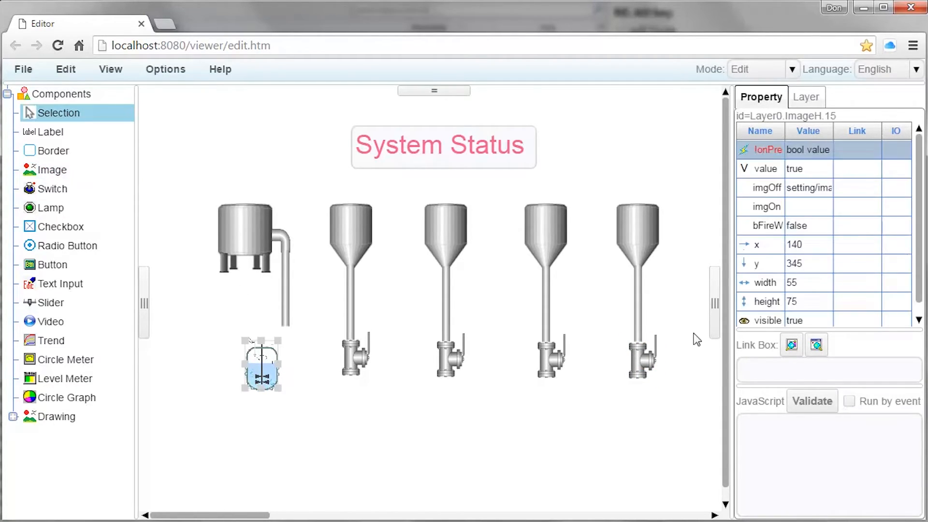
{"action": "left_click", "coordinate": [805, 187]}
{"action": "scroll", "coordinate": [912, 328], "scroll_direction": "up", "scroll_amount": 3}
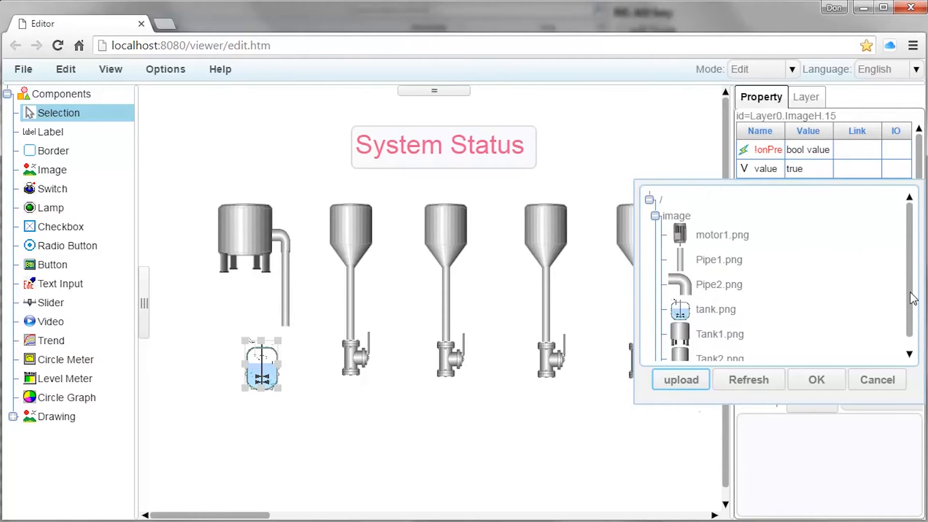
{"action": "left_click", "coordinate": [702, 236]}
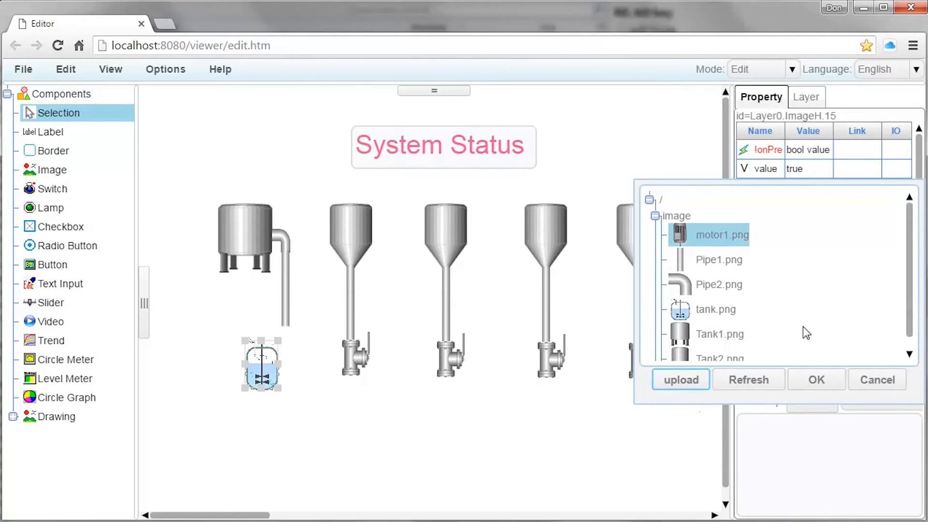
{"action": "left_click", "coordinate": [816, 380]}
- Resize the motor to about 65 by 65 and move it under the legged tank's vertical pipe, at about x 170, y 332
{"action": "left_click_drag", "start_coordinate": [286, 384], "coordinate": [284, 356]}
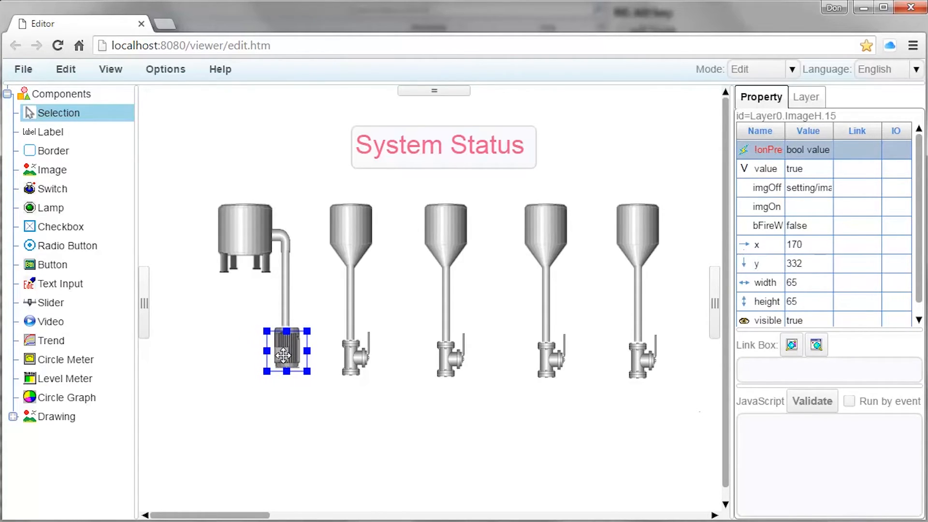
{"action": "left_click", "coordinate": [357, 433]}
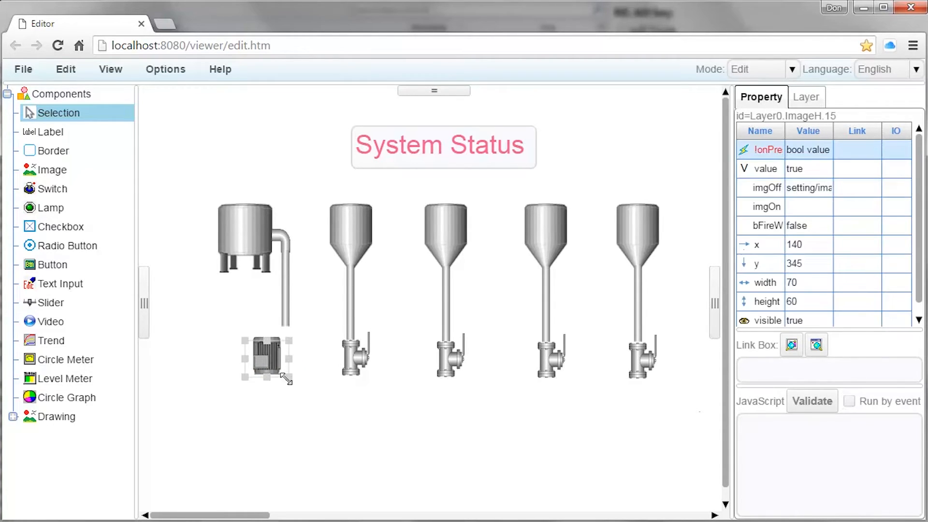
{"action": "left_click_drag", "start_coordinate": [289, 378], "coordinate": [286, 381]}
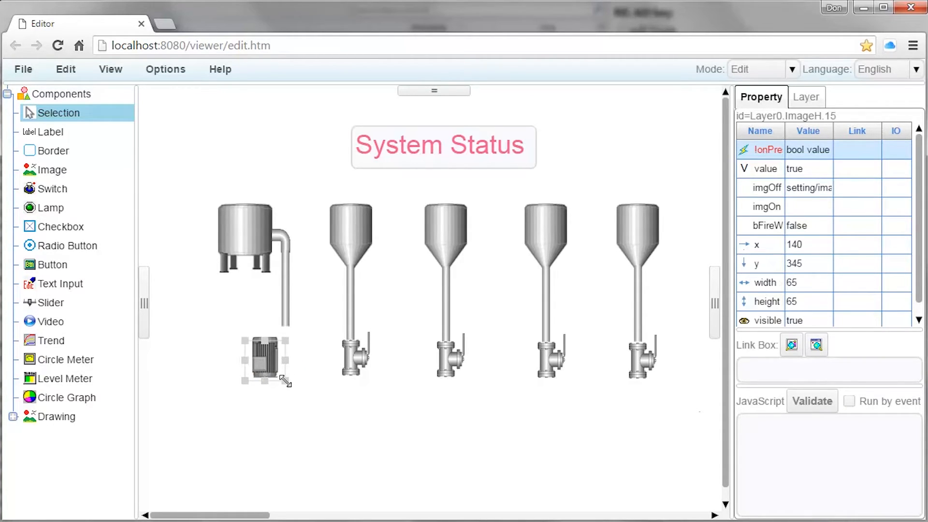
{"action": "left_click_drag", "start_coordinate": [261, 365], "coordinate": [283, 356]}
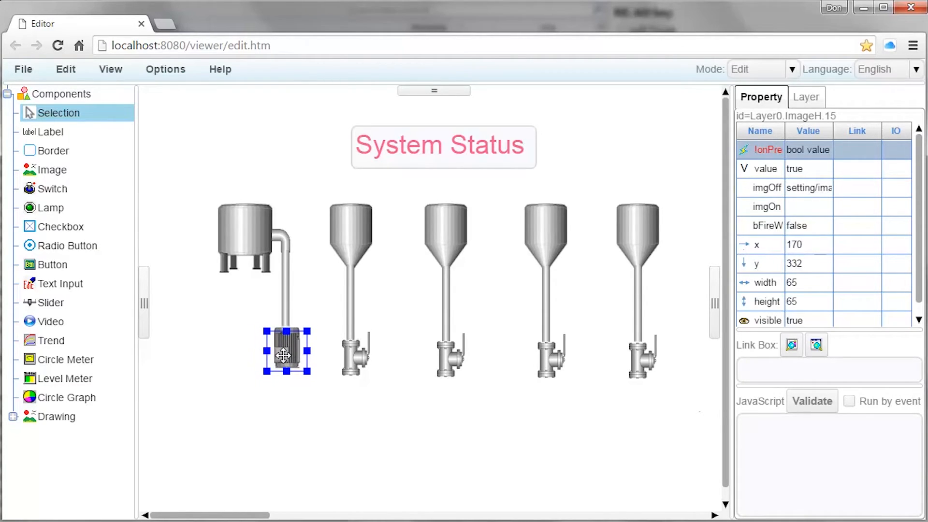
{"action": "left_click", "coordinate": [360, 439]}
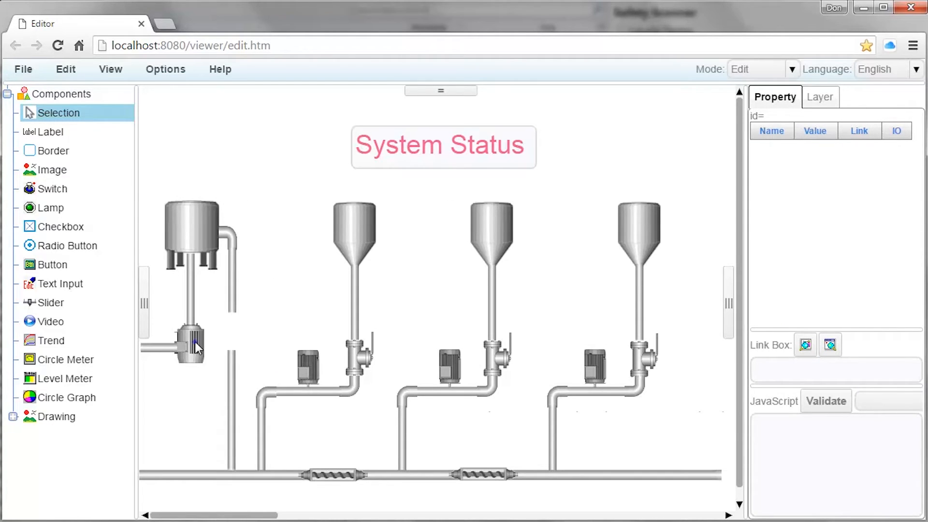
- Copy the motor under the legged tank and position the duplicate in the gap of the adjacent vertical pipe, at about x 97, y 311
{"action": "left_click", "coordinate": [196, 343]}
{"action": "right_click", "coordinate": [198, 347]}
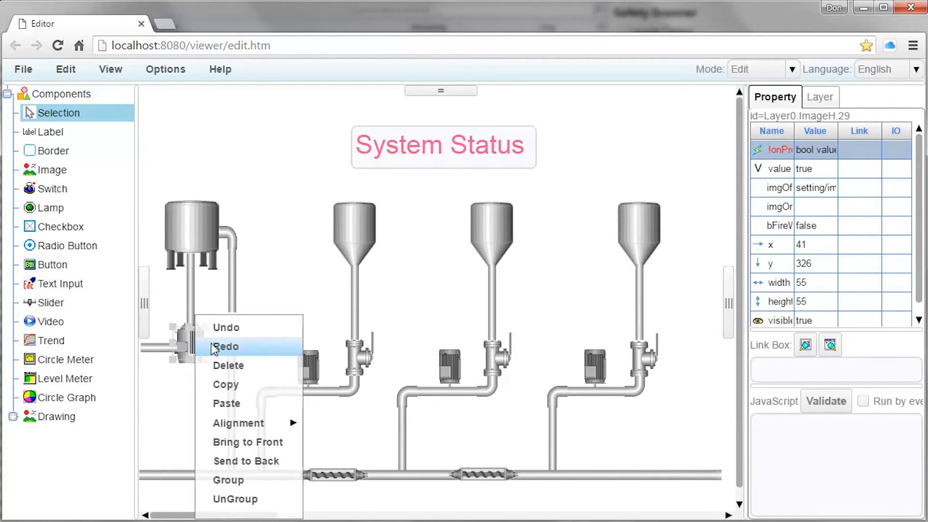
{"action": "left_click", "coordinate": [240, 384]}
{"action": "right_click", "coordinate": [252, 317]}
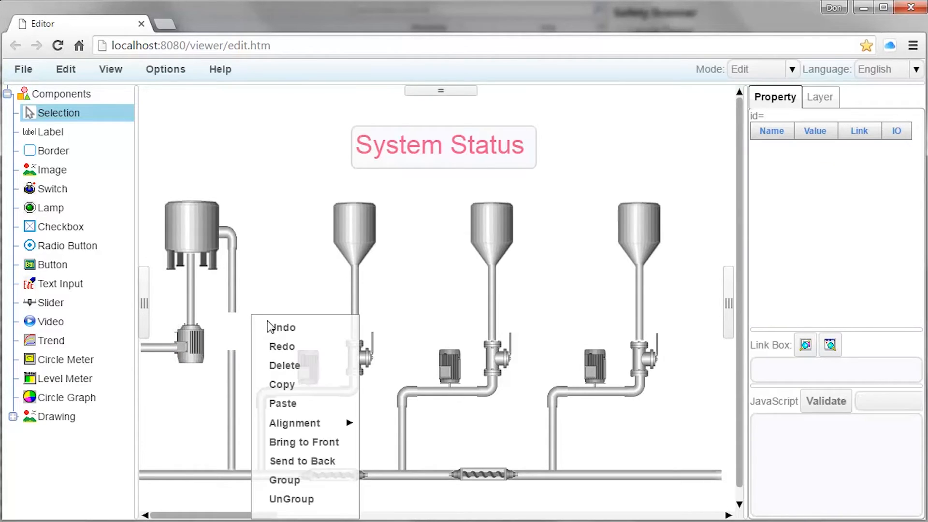
{"action": "left_click", "coordinate": [297, 404]}
{"action": "left_click_drag", "start_coordinate": [211, 354], "coordinate": [232, 342]}
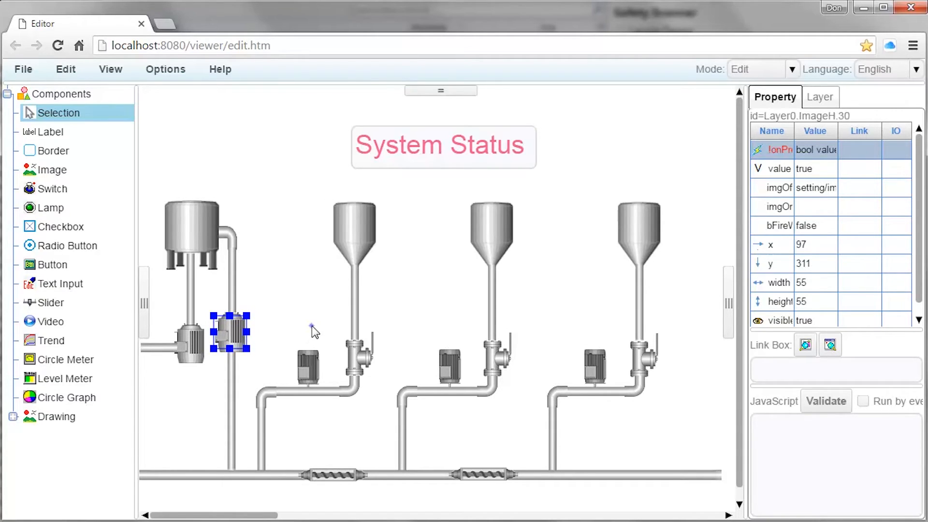
{"action": "left_click", "coordinate": [311, 326]}
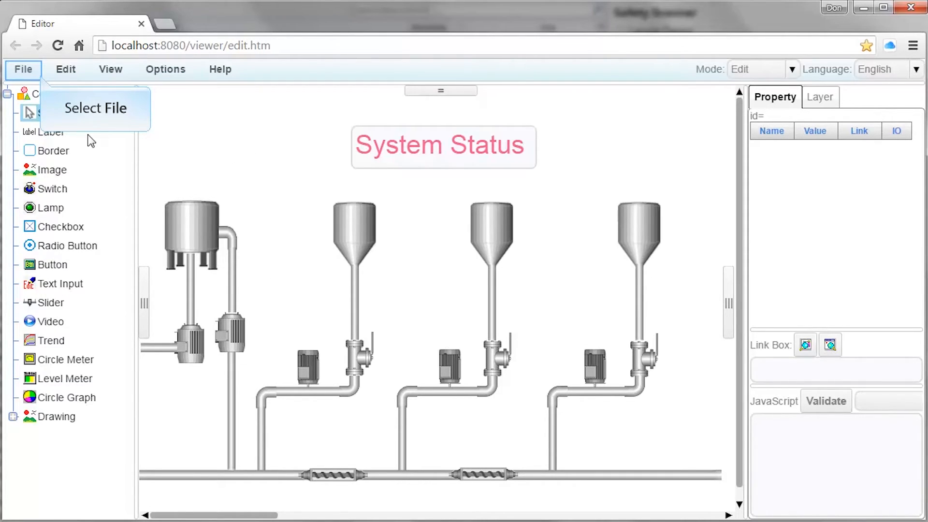
- Save the page under the name FC6AWebPage and dismiss the save notification
{"action": "left_click", "coordinate": [30, 75]}
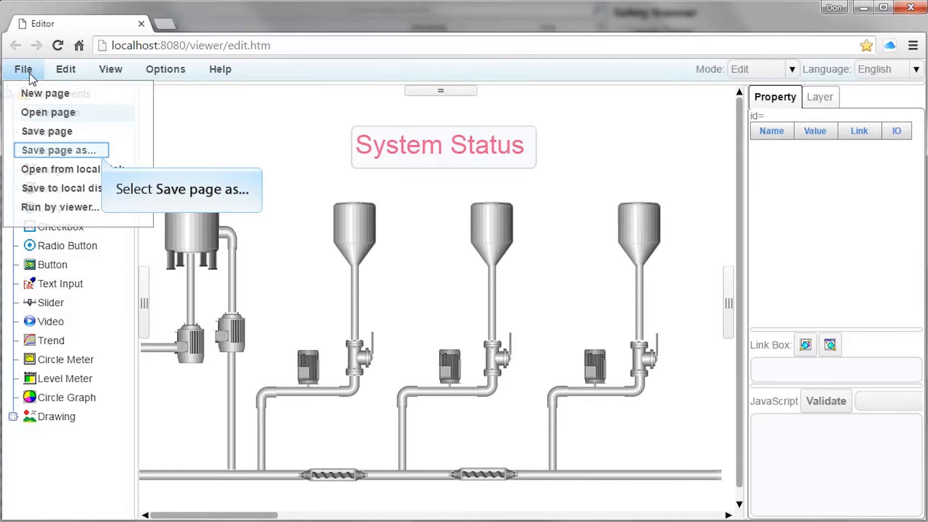
{"action": "left_click", "coordinate": [94, 150]}
{"action": "double_click", "coordinate": [127, 289]}
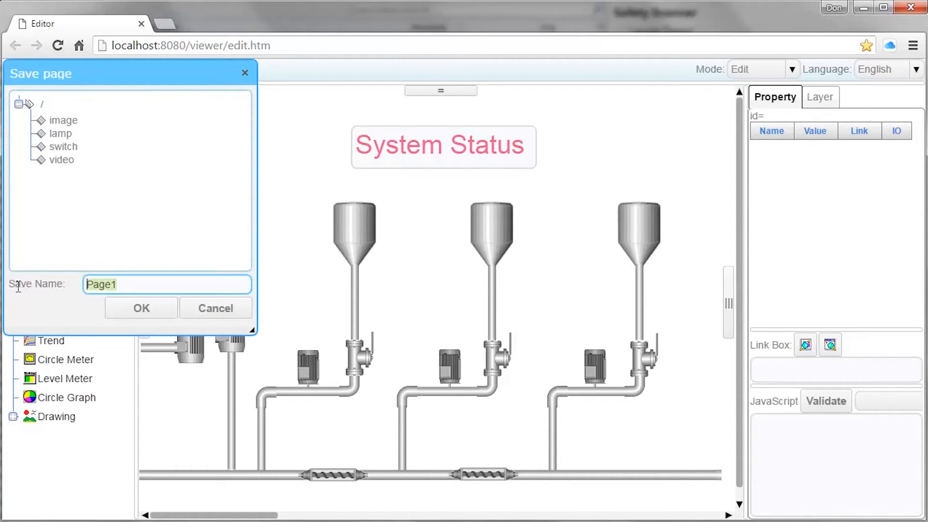
{"action": "type", "text": "FC6AWebPage"}
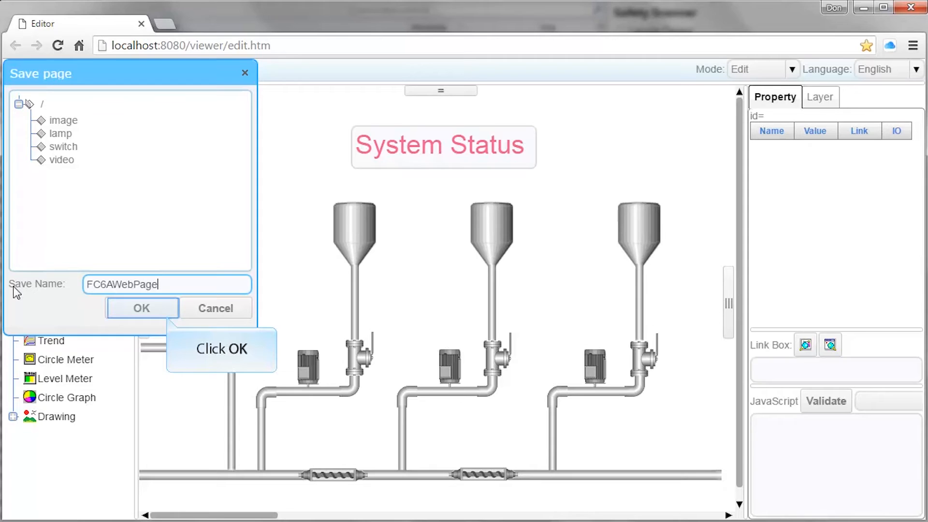
{"action": "left_click", "coordinate": [120, 311]}
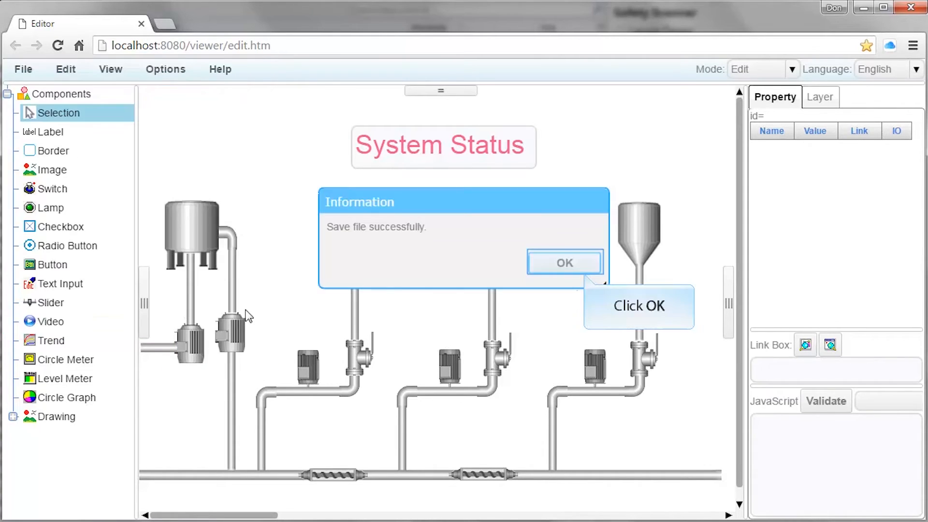
{"action": "left_click", "coordinate": [558, 268]}
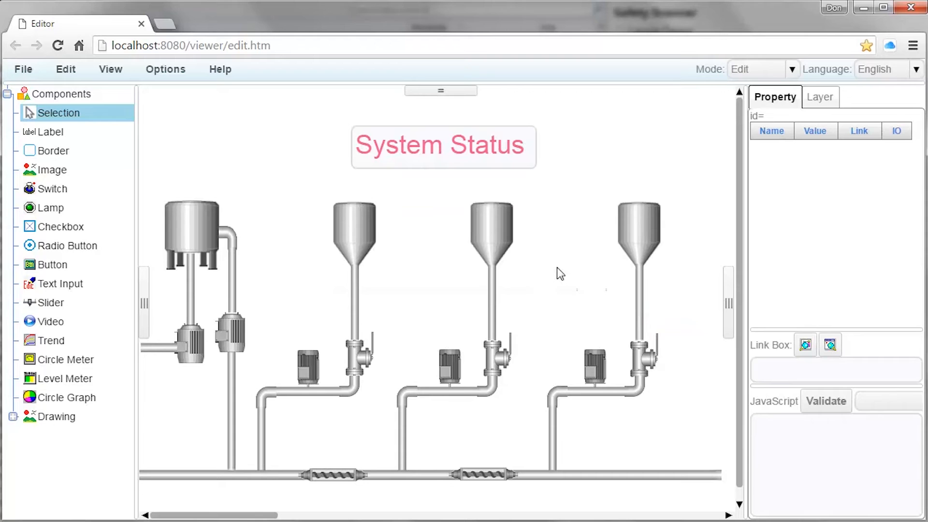
- Switch to WindLDR and collapse the Image folder under Web Page Editor in the project tree
{"action": "key", "text": "alt+Tab"}
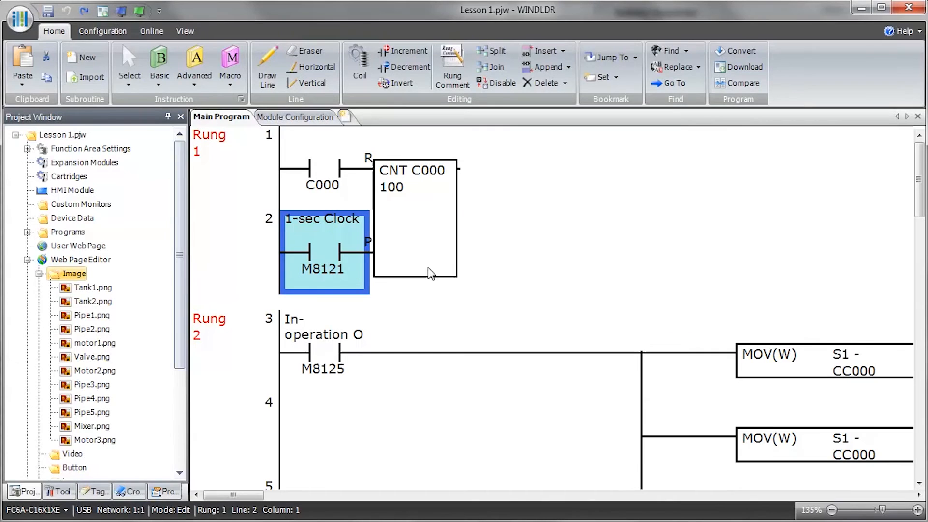
{"action": "left_click", "coordinate": [39, 275]}
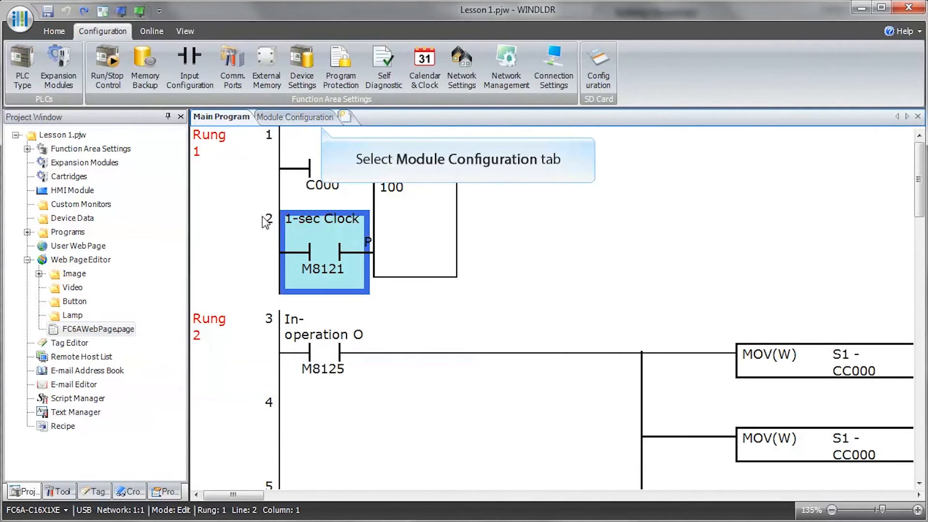
- Set the redirect target in the HMI module's web server configuration to \FC6AWebPage.page and apply it
{"action": "left_click", "coordinate": [303, 120]}
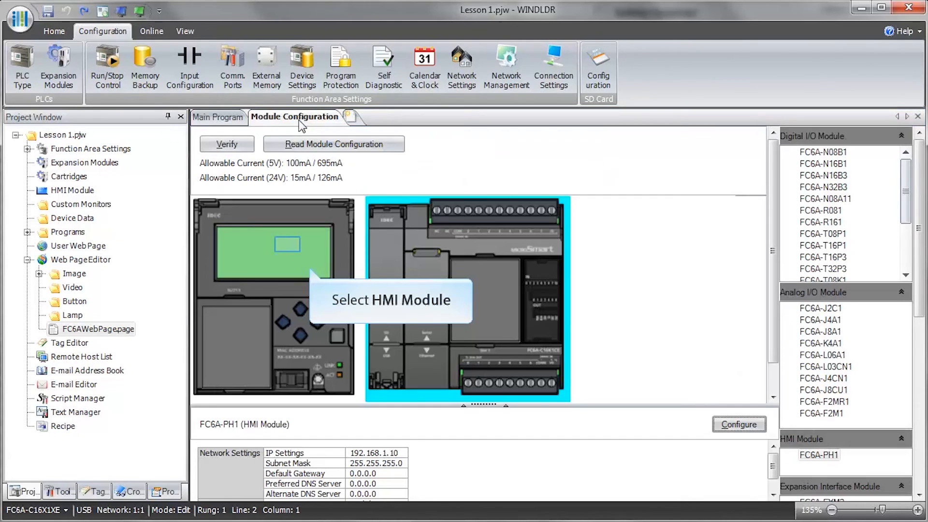
{"action": "left_click", "coordinate": [288, 245]}
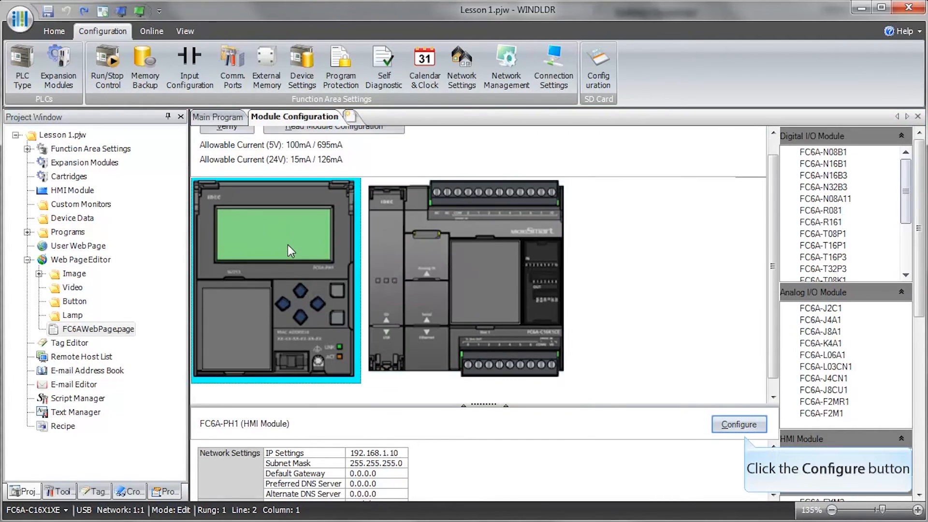
{"action": "left_click", "coordinate": [738, 425]}
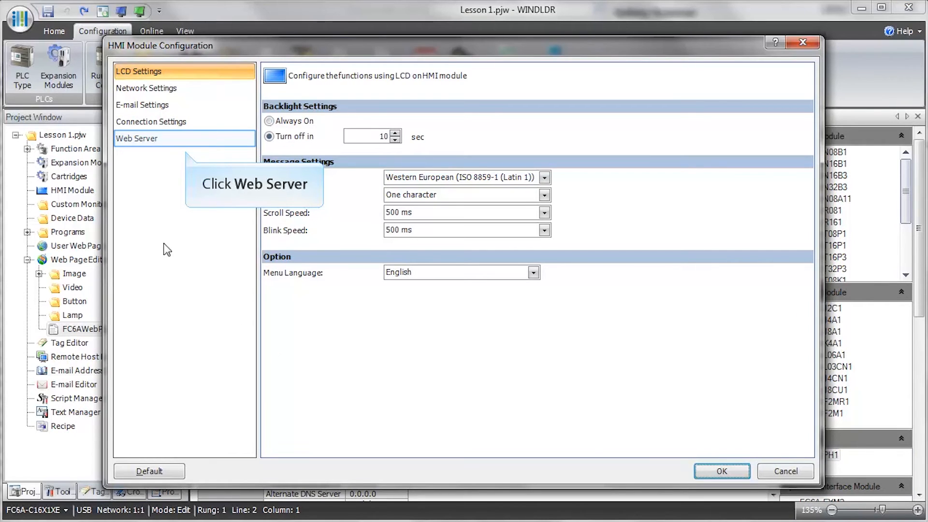
{"action": "left_click", "coordinate": [141, 139]}
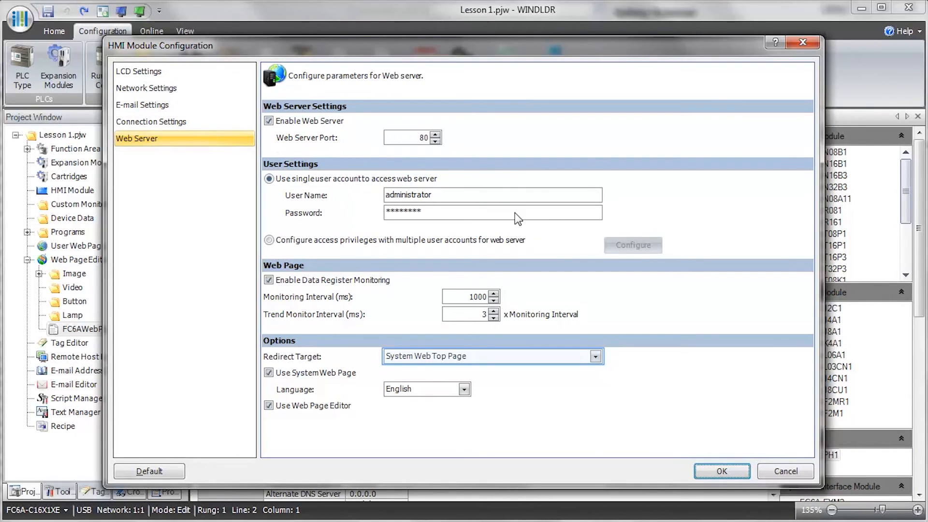
{"action": "left_click", "coordinate": [596, 357]}
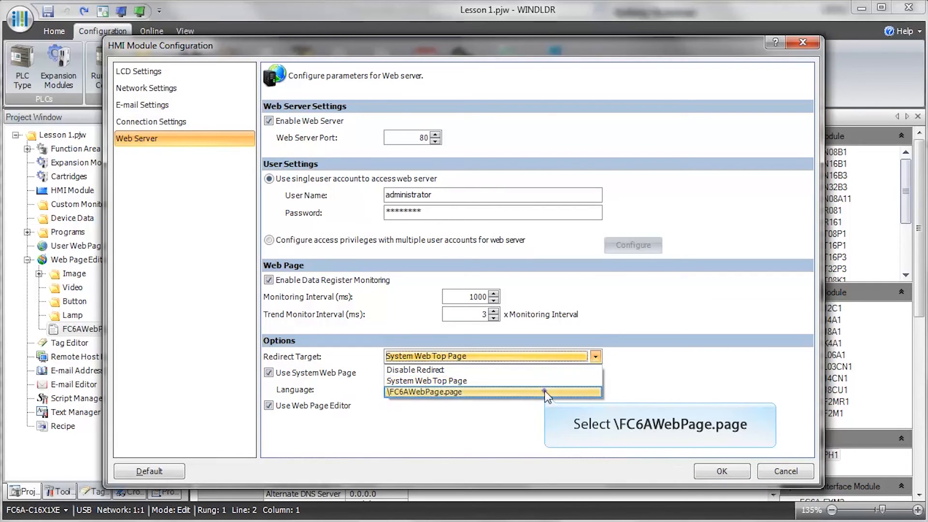
{"action": "left_click", "coordinate": [545, 392]}
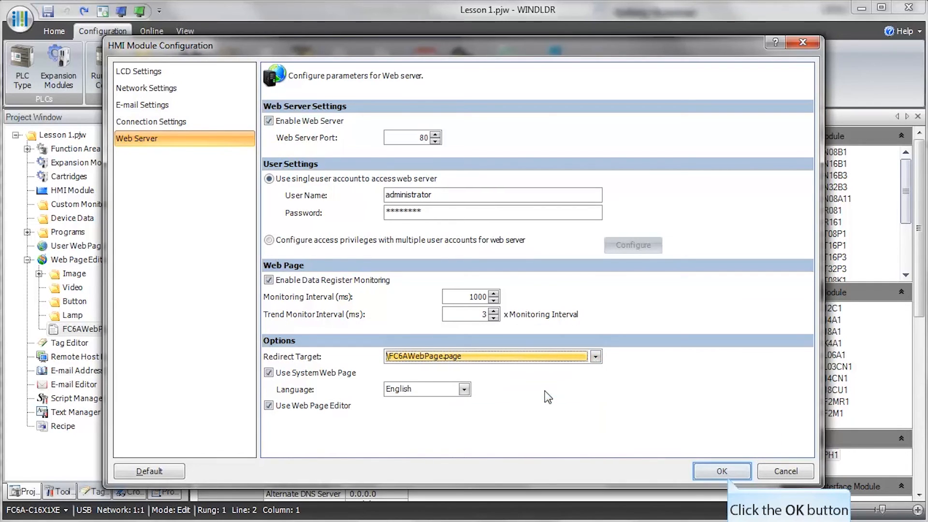
{"action": "left_click", "coordinate": [715, 472]}
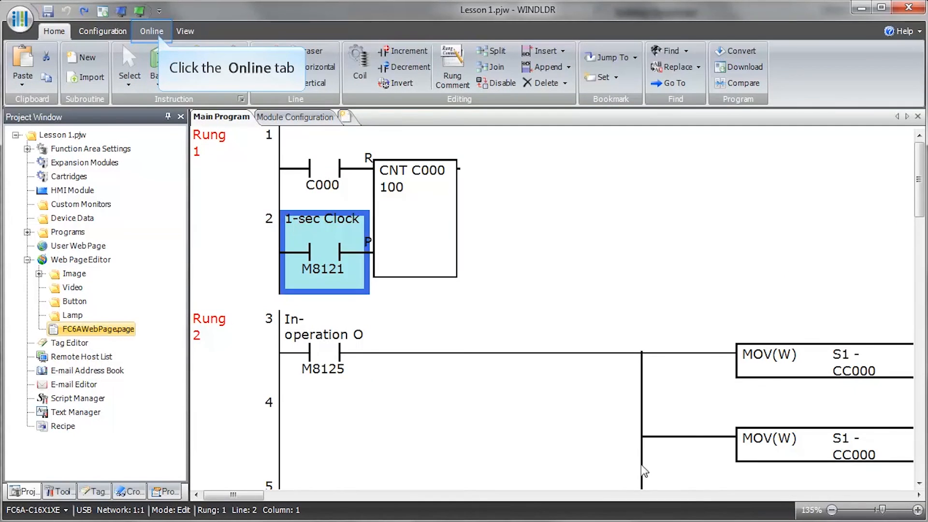
- Start a program download to the PLC with the Download web pages option enabled
{"action": "left_click", "coordinate": [160, 37]}
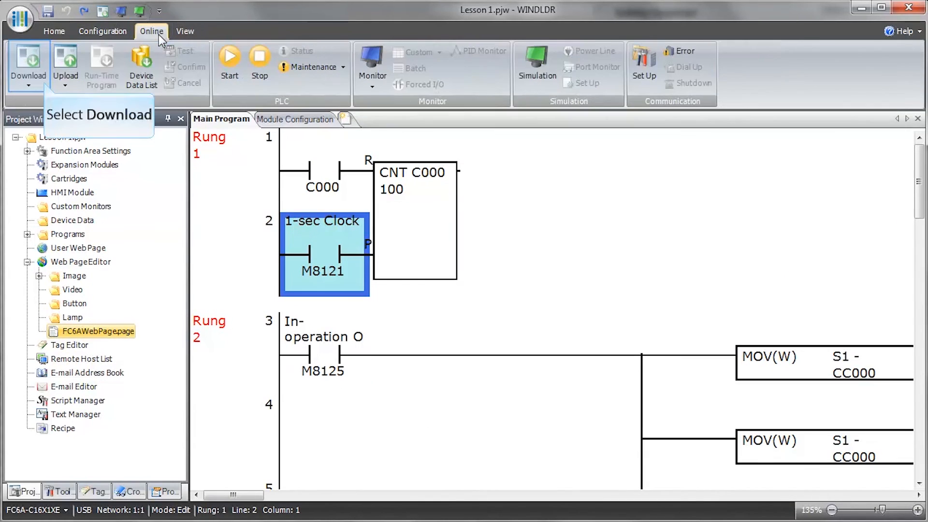
{"action": "left_click", "coordinate": [34, 69]}
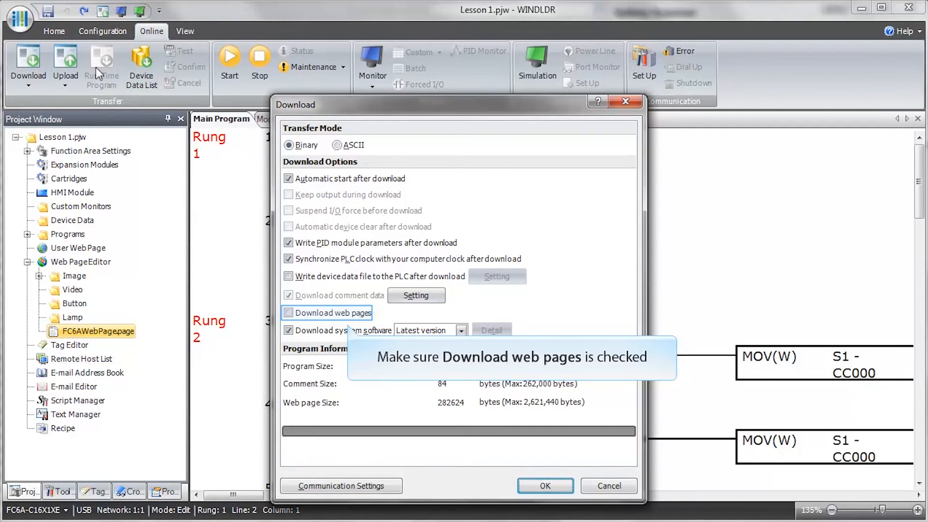
{"action": "left_click", "coordinate": [288, 313]}
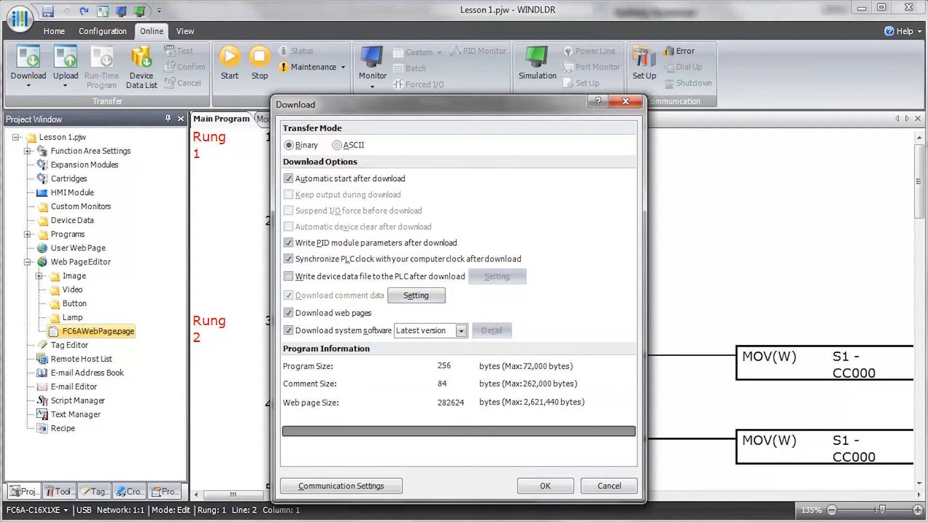